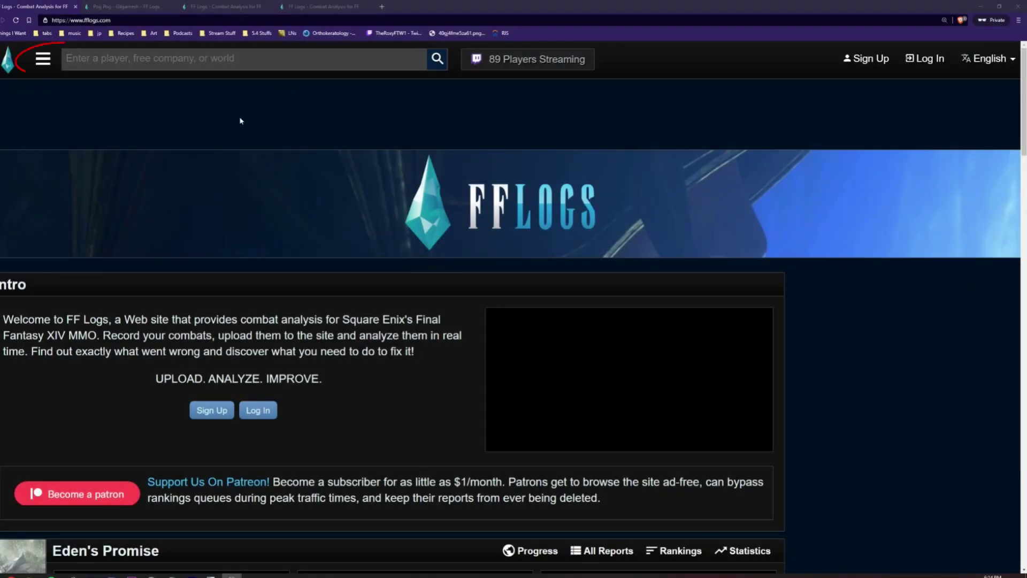
Show Eden's Promise rankings for Shadowkeeper and scroll to the Top 50 job breakdown
{"action": "left_click", "coordinate": [47, 63]}
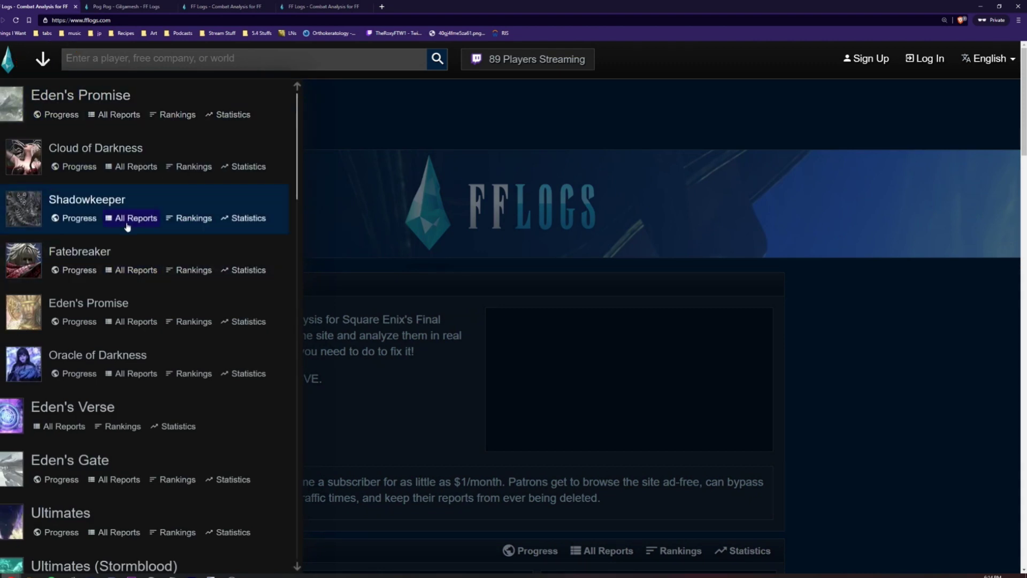
{"action": "left_click", "coordinate": [166, 206]}
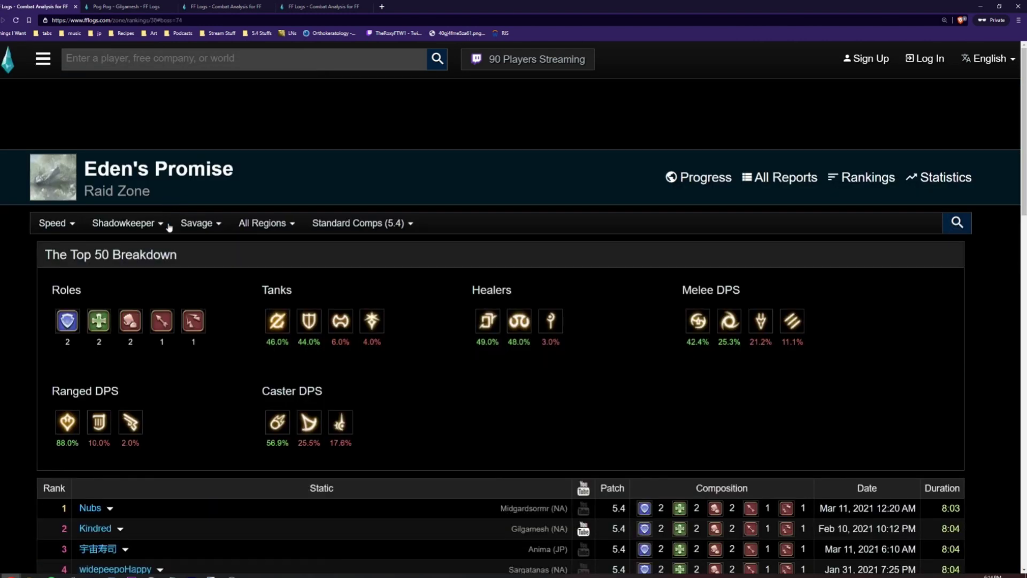
{"action": "scroll", "coordinate": [363, 303], "scroll_direction": "down", "scroll_amount": 3}
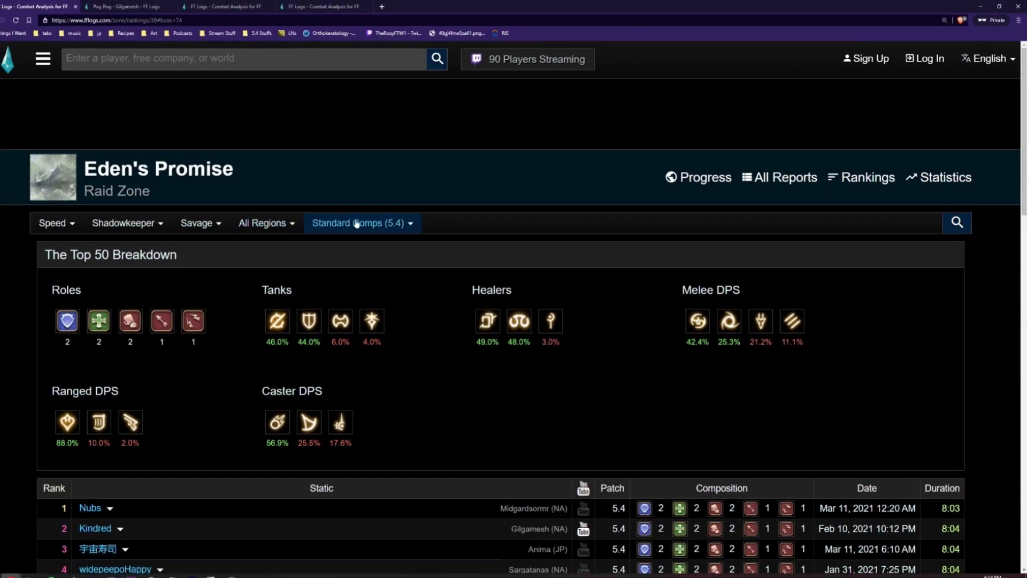
Switch the Shadowkeeper ranking metric from Speed to Damage
{"action": "left_click", "coordinate": [63, 228]}
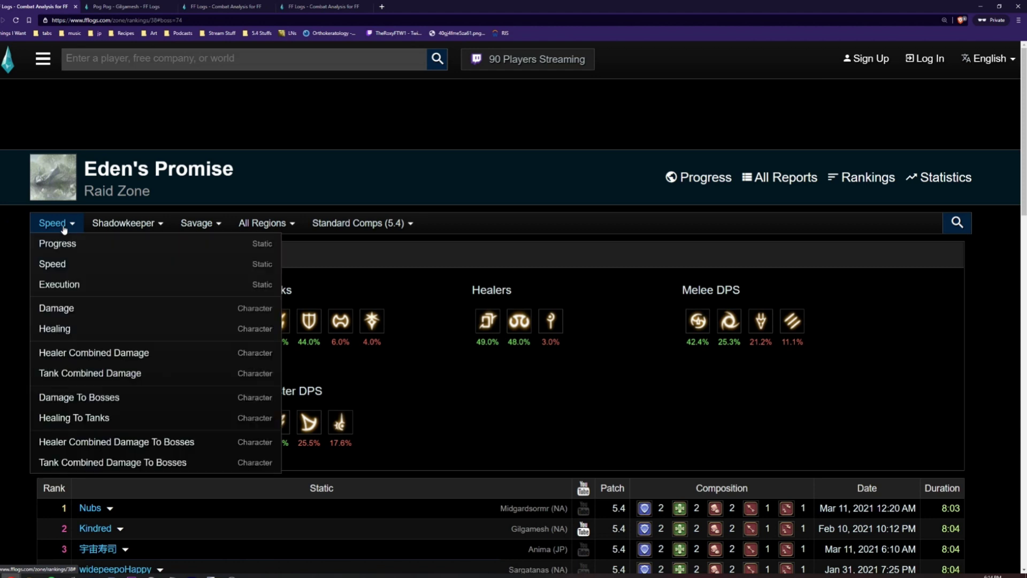
{"action": "left_click", "coordinate": [71, 311]}
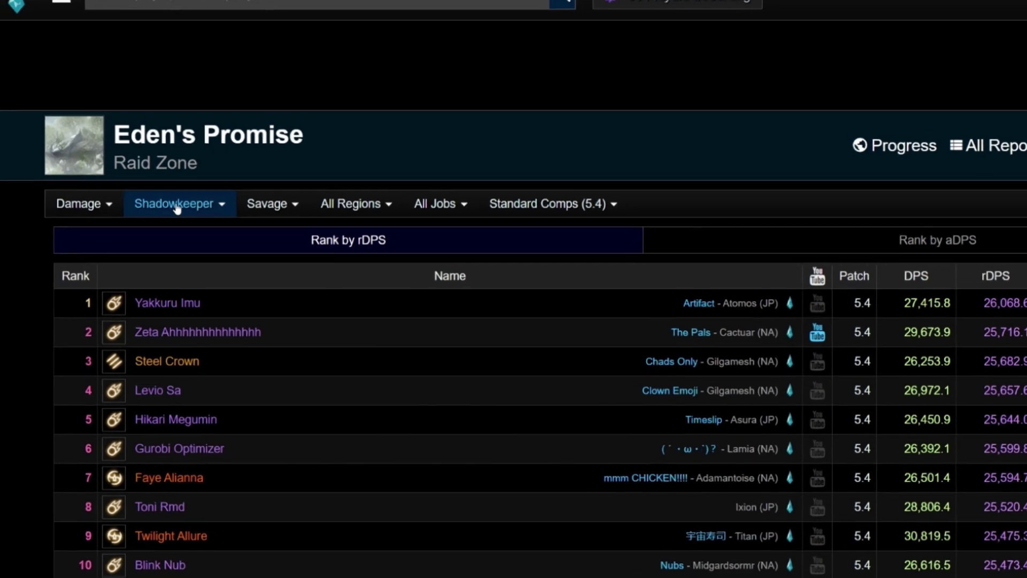
{"action": "left_click", "coordinate": [151, 214]}
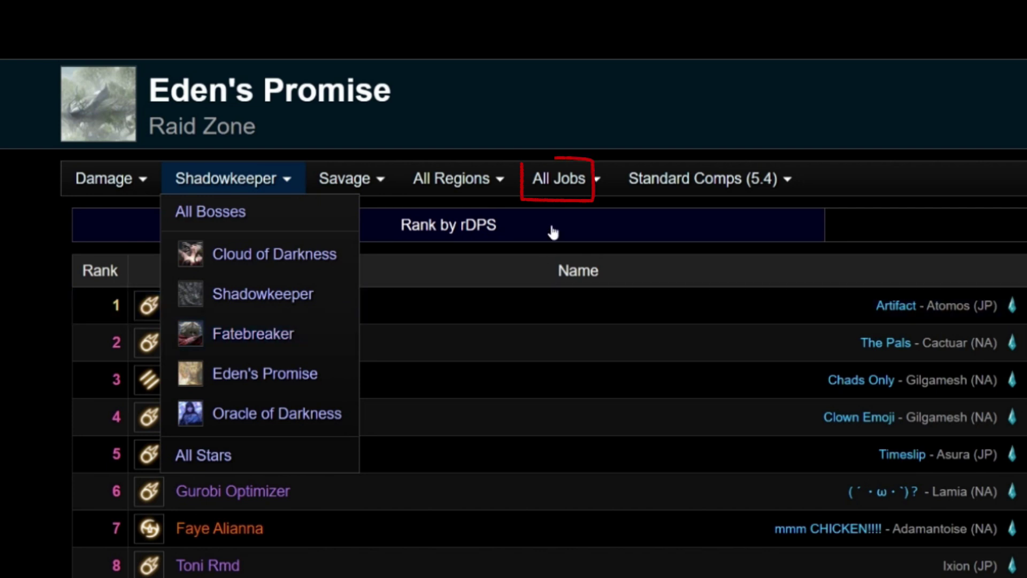
Filter the damage rankings by job, trying Gunbreaker and Tanks before settling on Scholar
{"action": "left_click", "coordinate": [580, 180]}
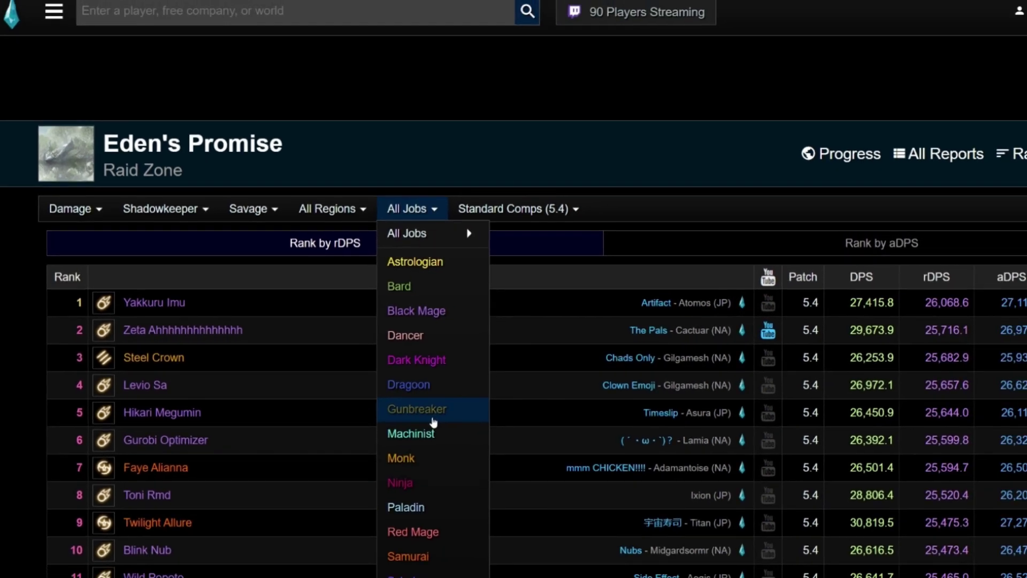
{"action": "left_click", "coordinate": [491, 432]}
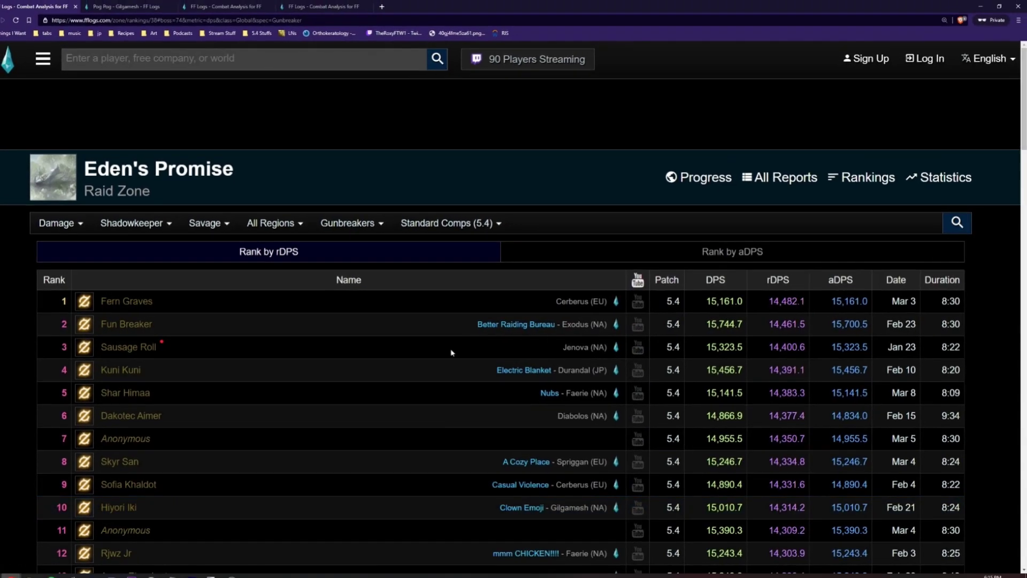
{"action": "left_click", "coordinate": [380, 218]}
{"action": "mouse_move", "coordinate": [353, 246]}
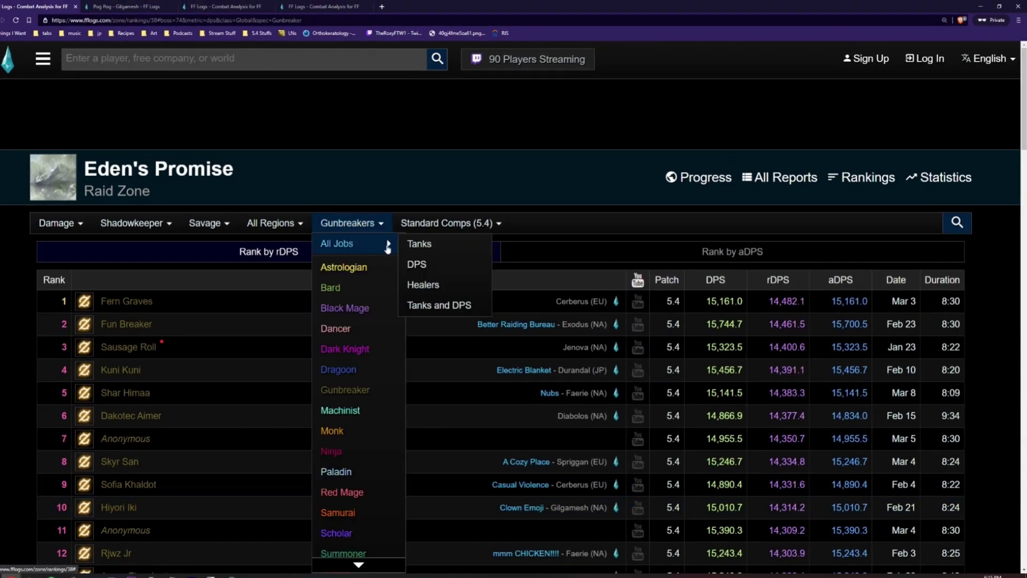
{"action": "left_click", "coordinate": [419, 247]}
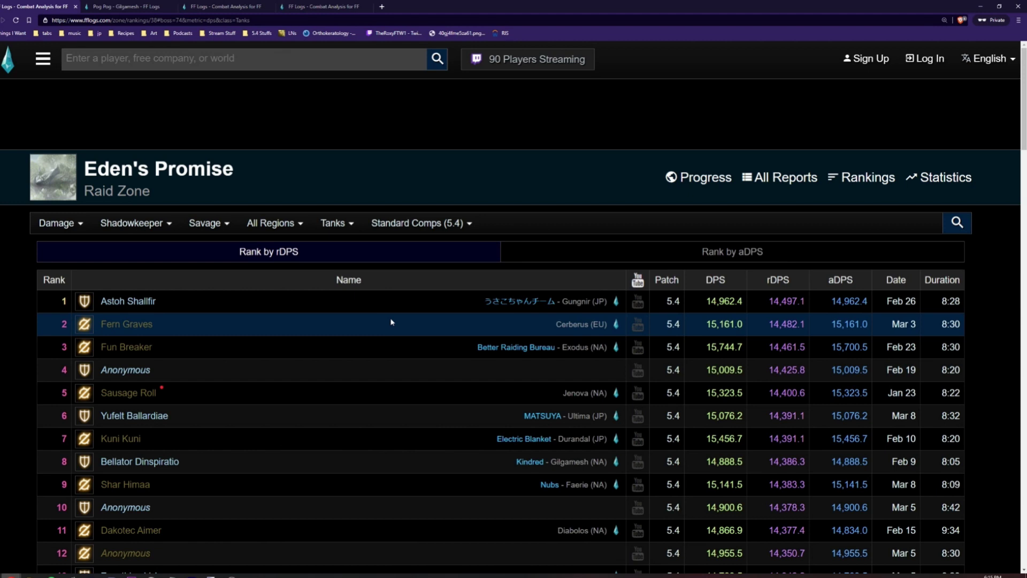
{"action": "key", "text": "alt+Left"}
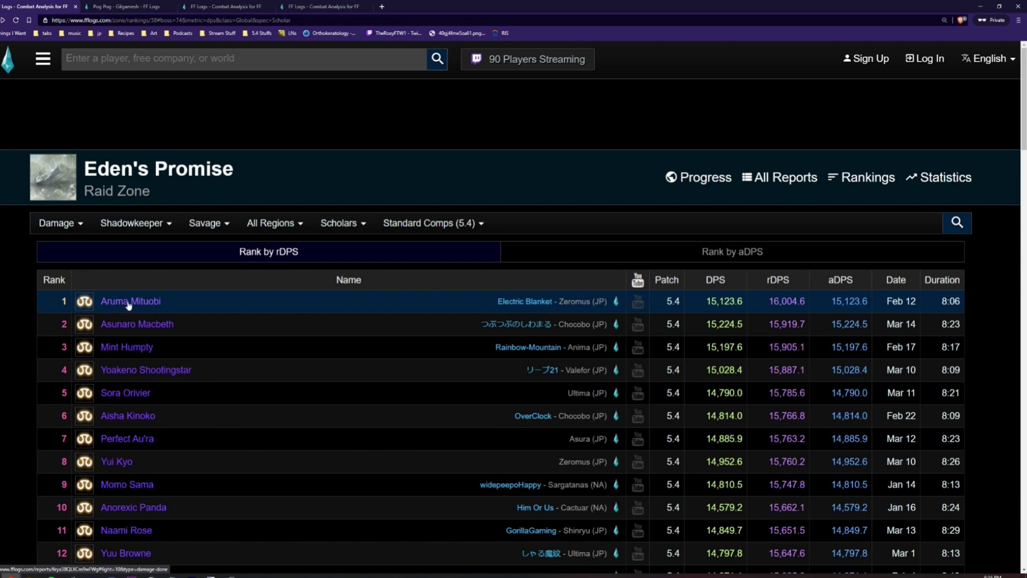
Open the top Scholar's fight report and break their damage down by ability
{"action": "left_click", "coordinate": [128, 303]}
{"action": "scroll", "coordinate": [123, 481], "scroll_direction": "down", "scroll_amount": 3}
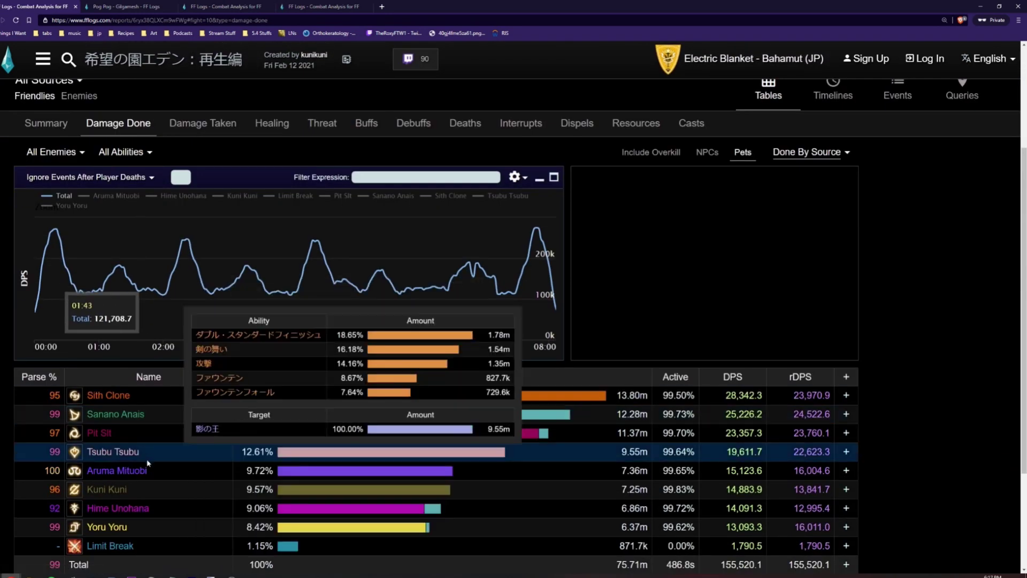
{"action": "left_click", "coordinate": [114, 470]}
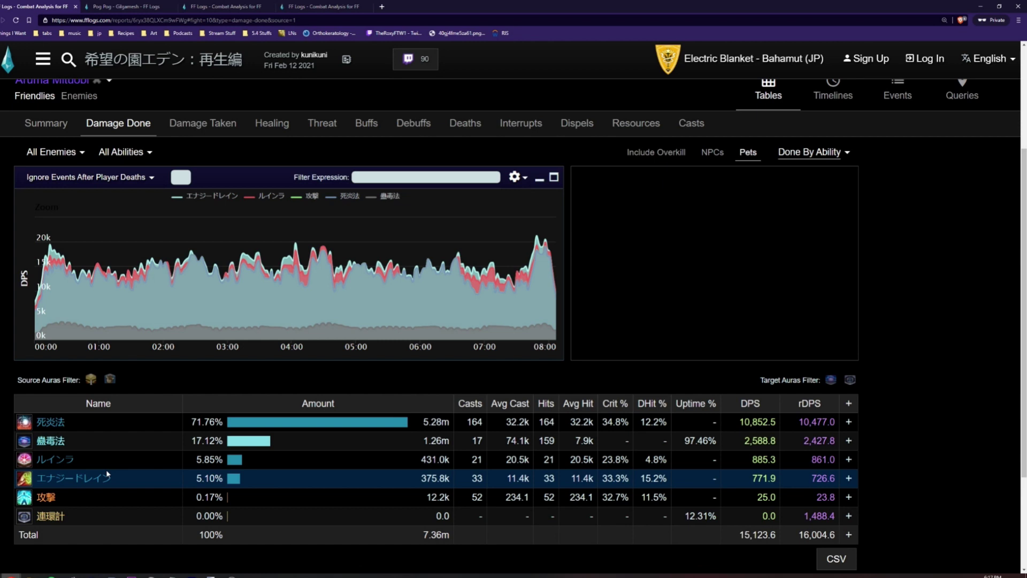
Translate the report into English, showing Broil III at 71.76%, Biolysis and Ruin II
{"action": "scroll", "coordinate": [695, 374], "scroll_direction": "up", "scroll_amount": 3}
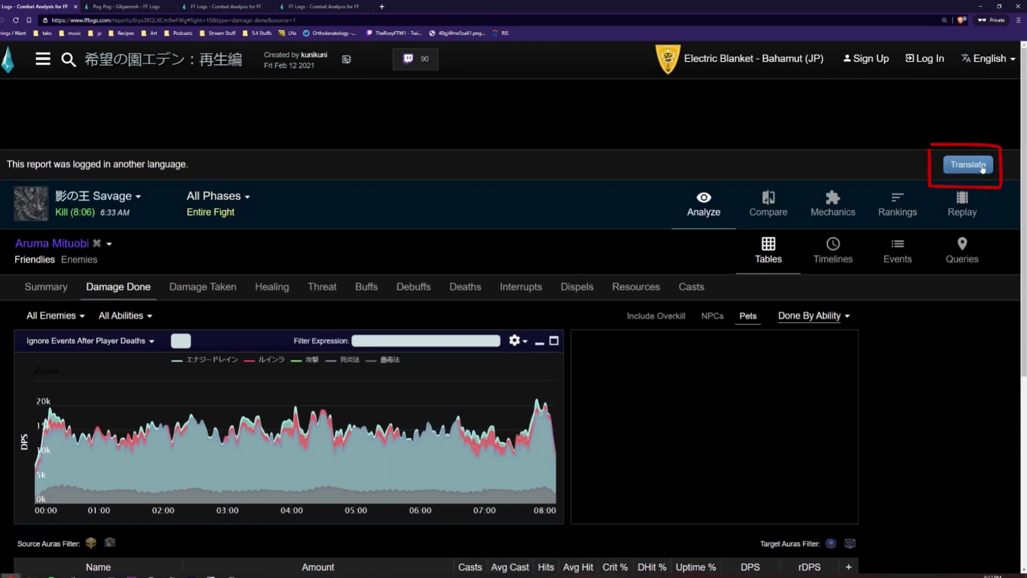
{"action": "left_click", "coordinate": [970, 164]}
{"action": "scroll", "coordinate": [481, 267], "scroll_direction": "down", "scroll_amount": 5}
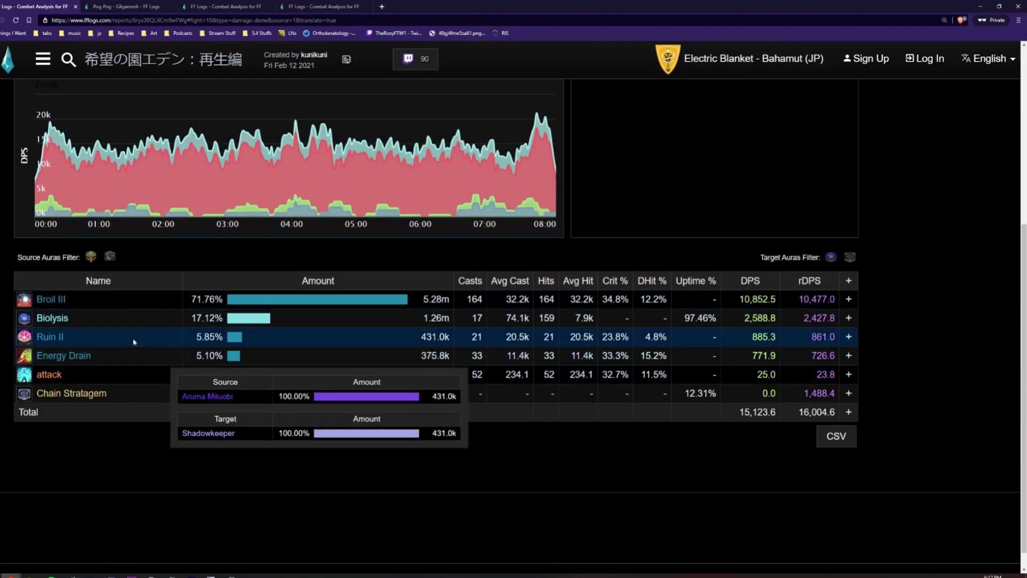
{"action": "scroll", "coordinate": [160, 353], "scroll_direction": "up", "scroll_amount": 4}
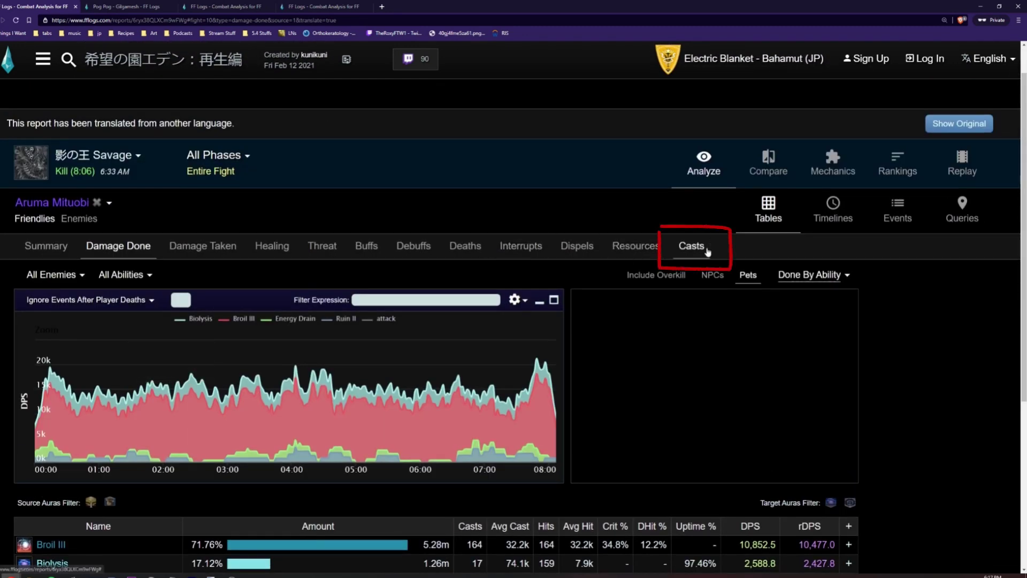
Narrow the Scholar's Casts table to Biolysis: 17 casts at 2.1 per minute
{"action": "left_click", "coordinate": [703, 250]}
{"action": "scroll", "coordinate": [220, 359], "scroll_direction": "down", "scroll_amount": 3}
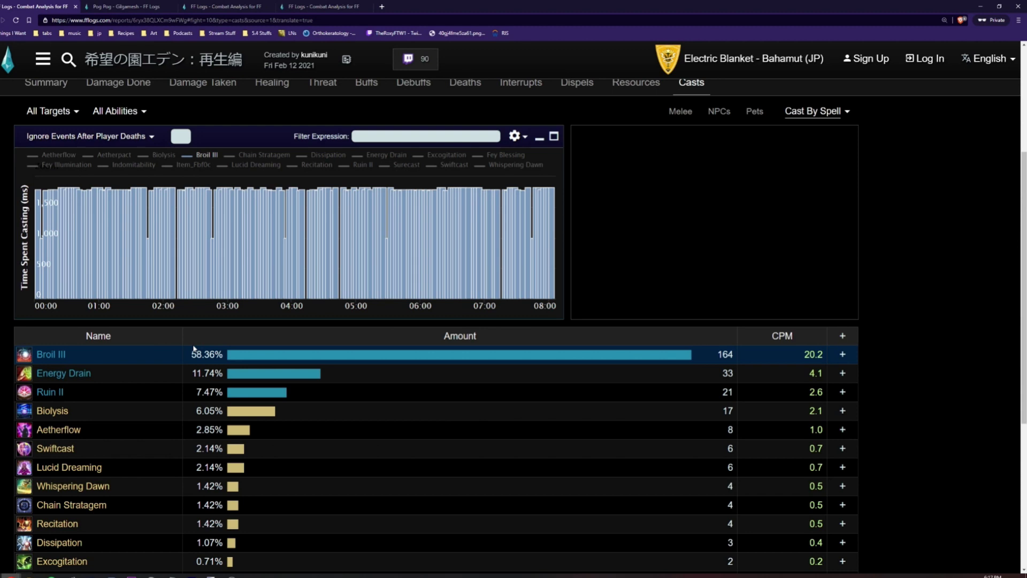
{"action": "mouse_move", "coordinate": [54, 357]}
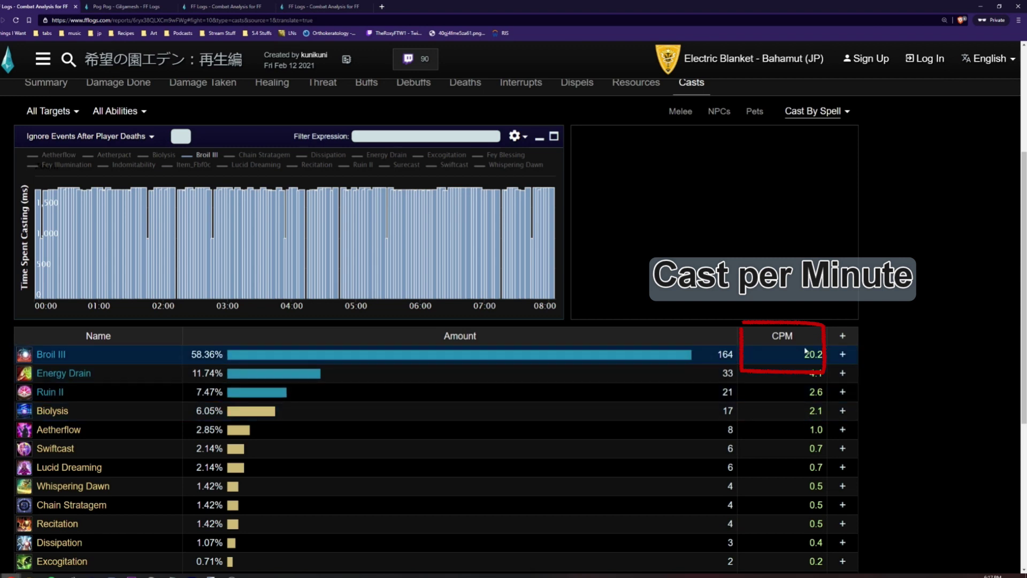
{"action": "mouse_move", "coordinate": [107, 364]}
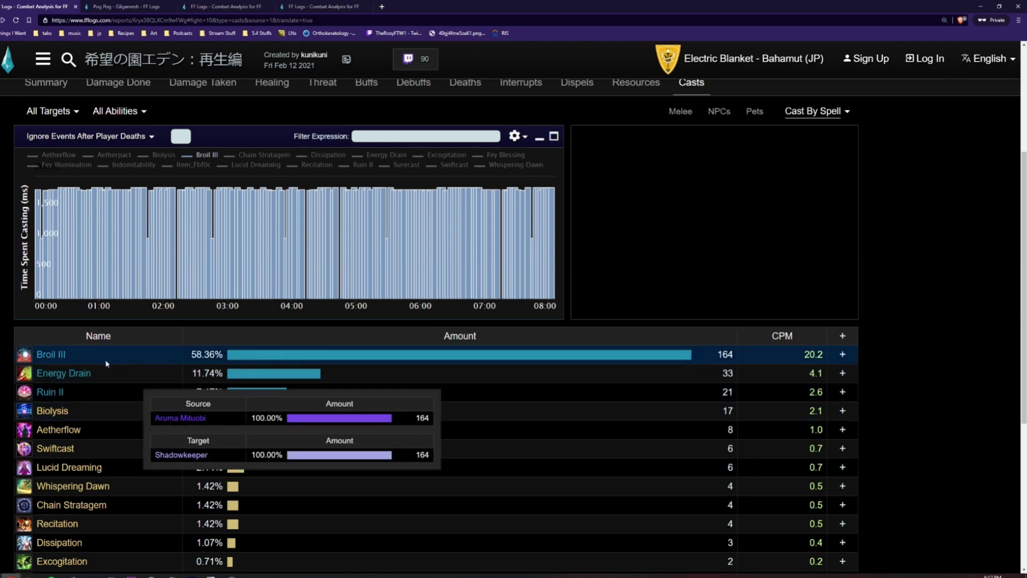
{"action": "left_click", "coordinate": [52, 410]}
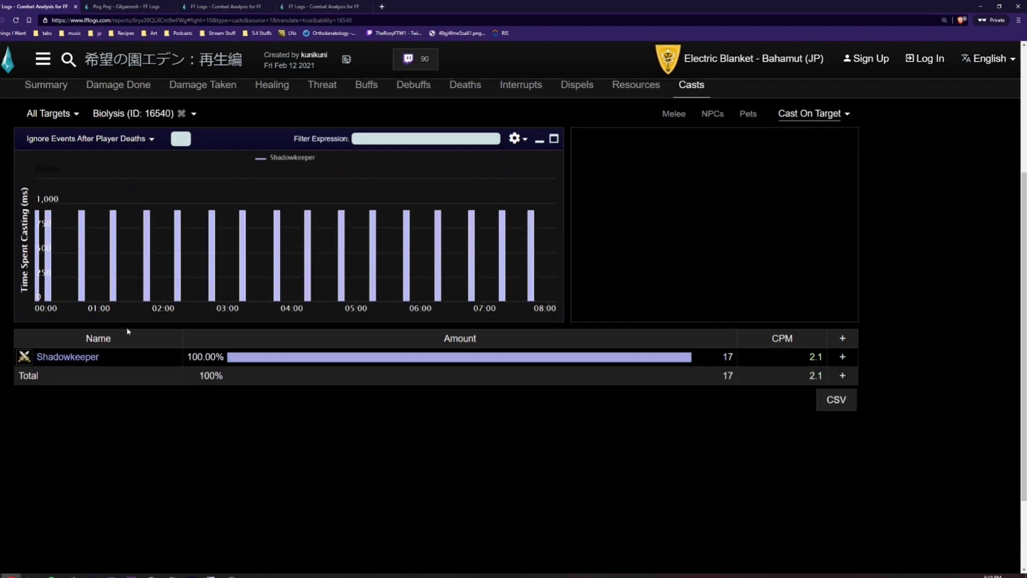
{"action": "scroll", "coordinate": [128, 332], "scroll_direction": "up", "scroll_amount": 1}
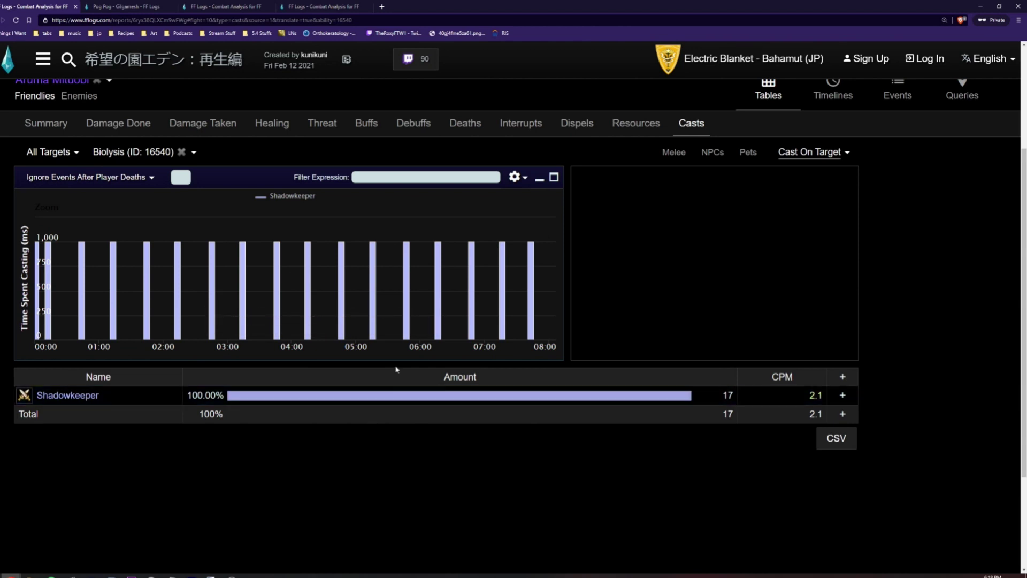
{"action": "scroll", "coordinate": [791, 294], "scroll_direction": "up", "scroll_amount": 2}
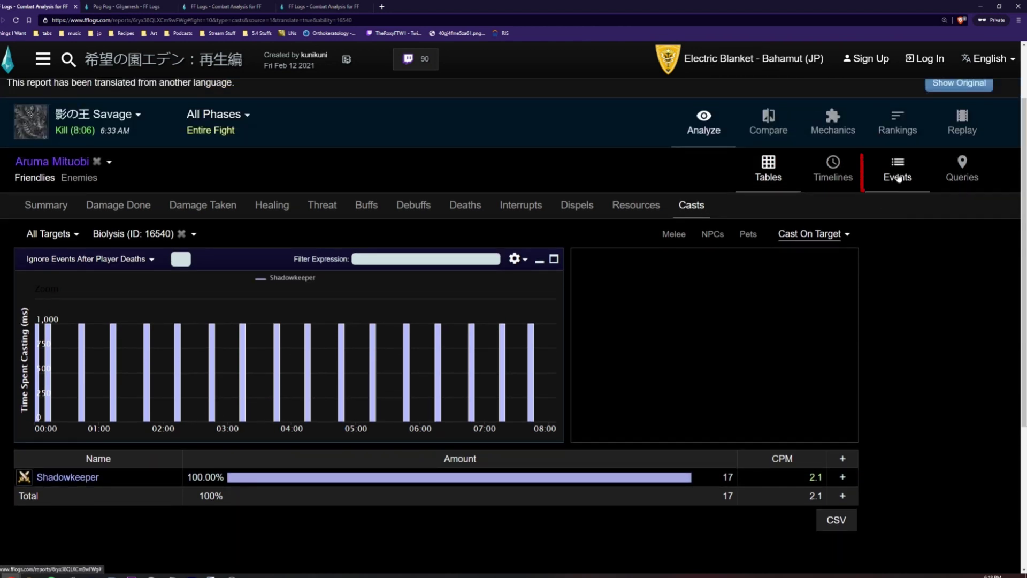
List each Biolysis cast as individual events and zoom into part of the chart
{"action": "left_click", "coordinate": [899, 178]}
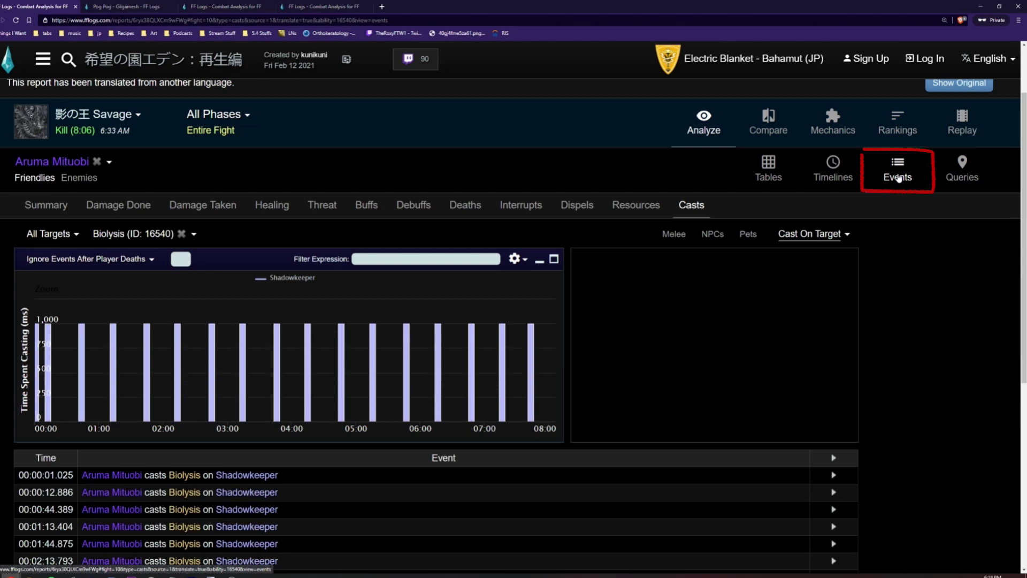
{"action": "scroll", "coordinate": [899, 178], "scroll_direction": "down", "scroll_amount": 1}
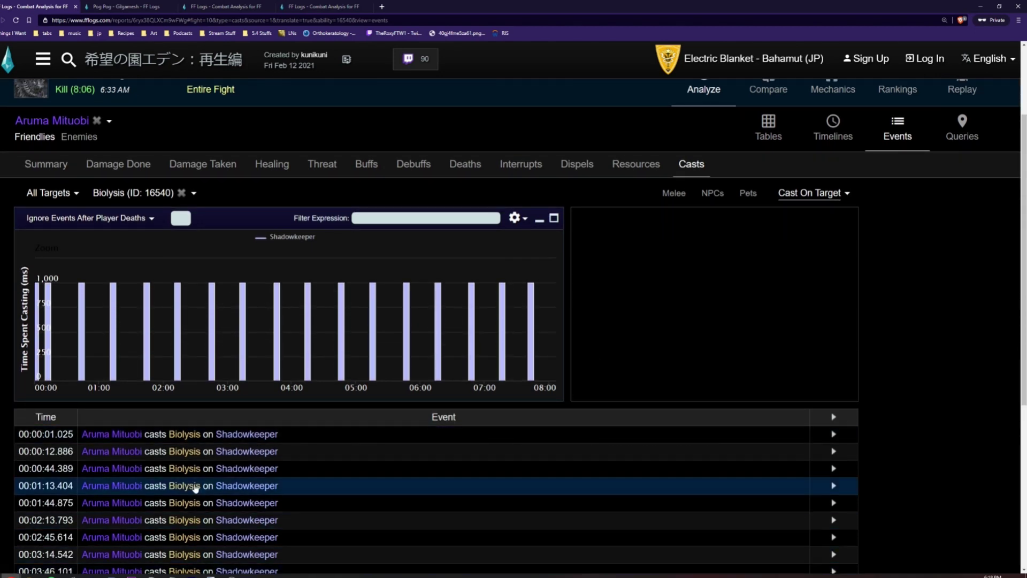
{"action": "scroll", "coordinate": [217, 454], "scroll_direction": "down", "scroll_amount": 4}
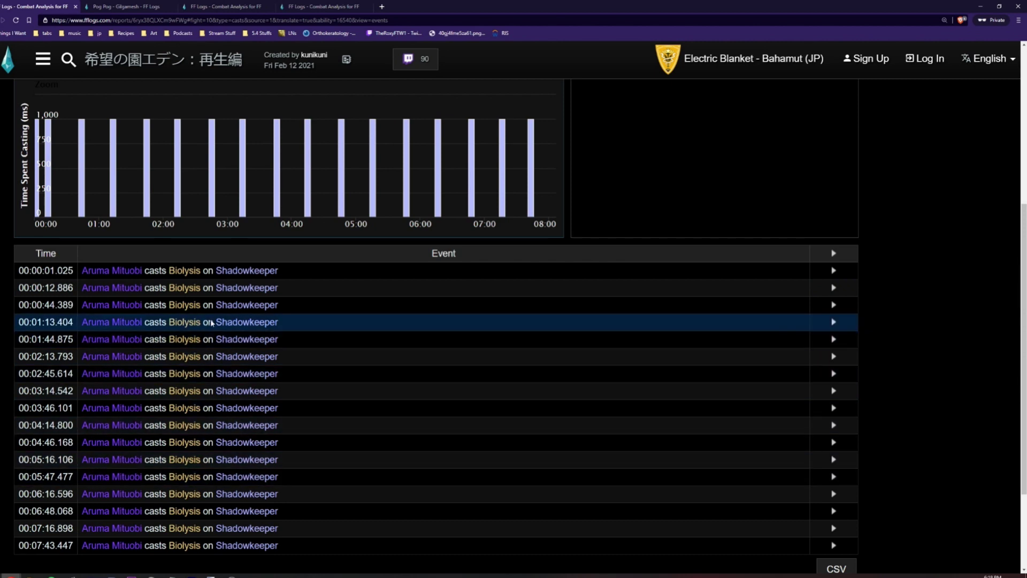
{"action": "scroll", "coordinate": [209, 364], "scroll_direction": "up", "scroll_amount": 3}
{"action": "left_click_drag", "start_coordinate": [182, 313], "coordinate": [352, 313]}
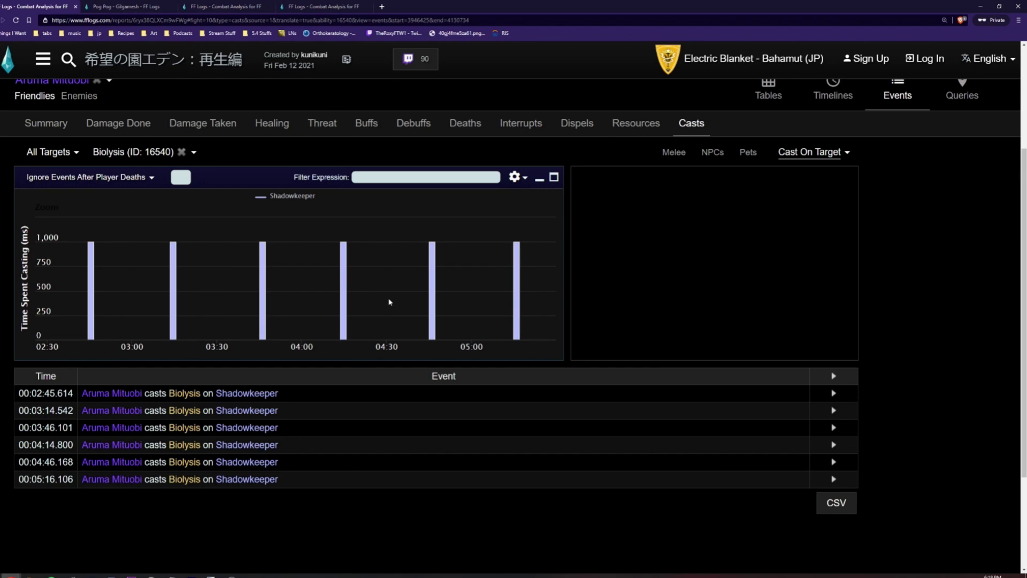
{"action": "scroll", "coordinate": [161, 375], "scroll_direction": "down", "scroll_amount": 3}
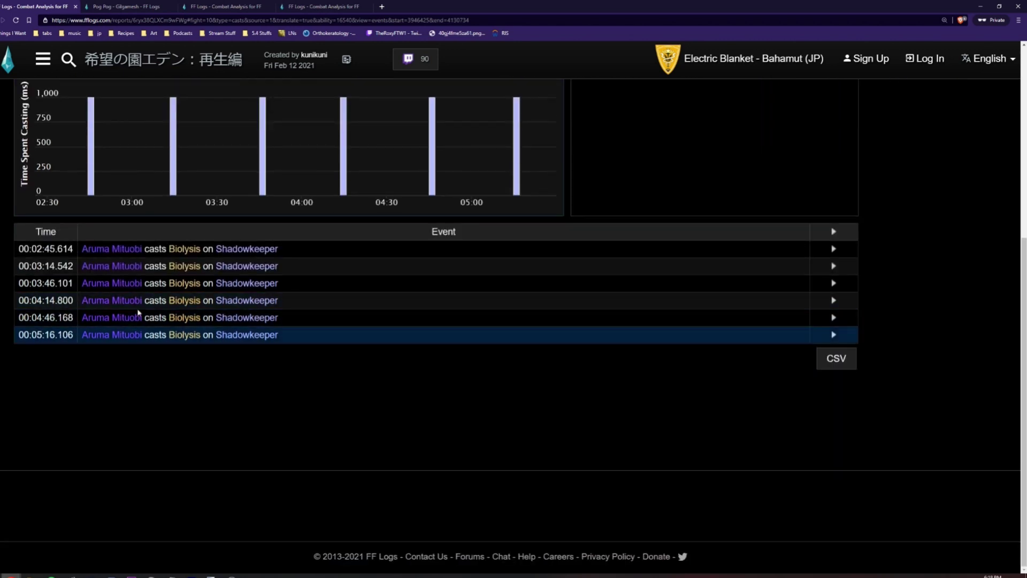
{"action": "scroll", "coordinate": [141, 333], "scroll_direction": "up", "scroll_amount": 2}
{"action": "scroll", "coordinate": [141, 333], "scroll_direction": "up", "scroll_amount": 4}
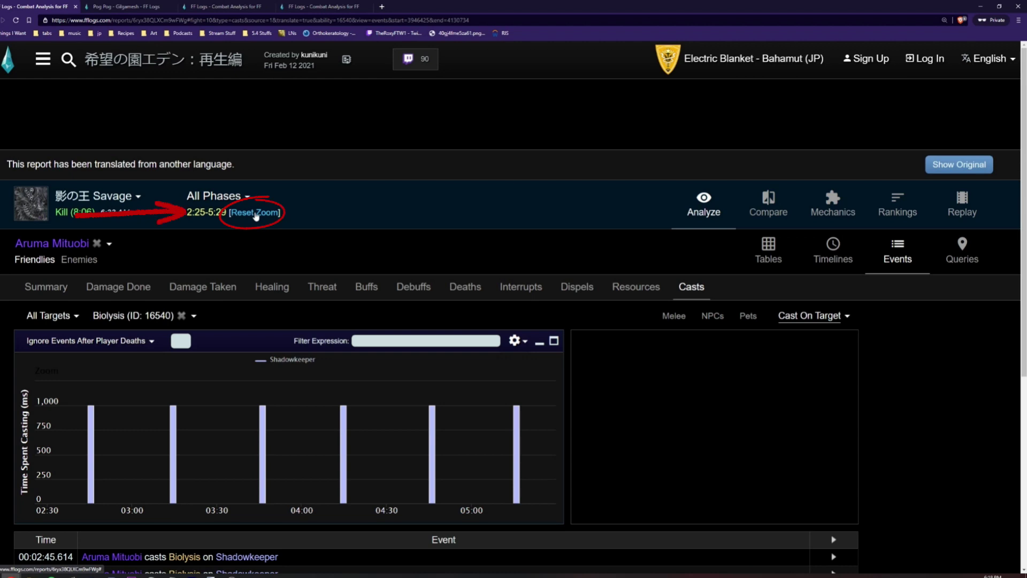
Reset the casts chart zoom to the entire fight and check the All Phases filter
{"action": "left_click", "coordinate": [255, 213]}
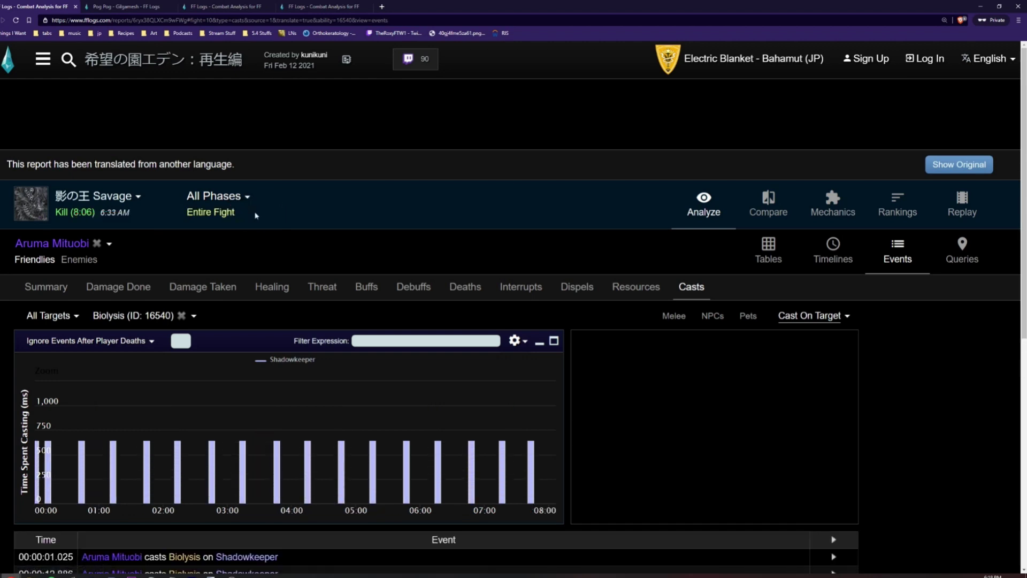
{"action": "scroll", "coordinate": [256, 215], "scroll_direction": "down", "scroll_amount": 1}
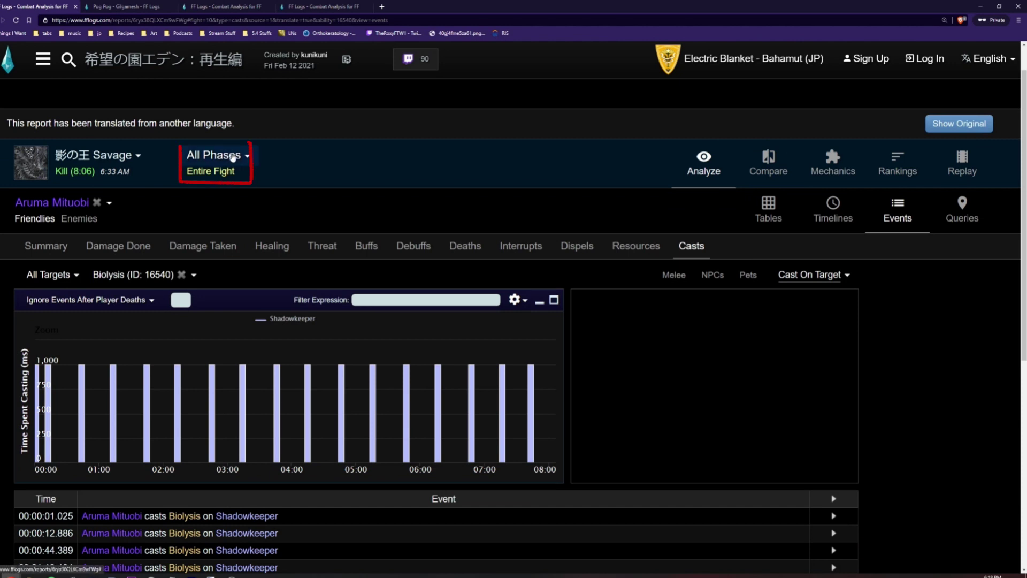
{"action": "left_click", "coordinate": [233, 157]}
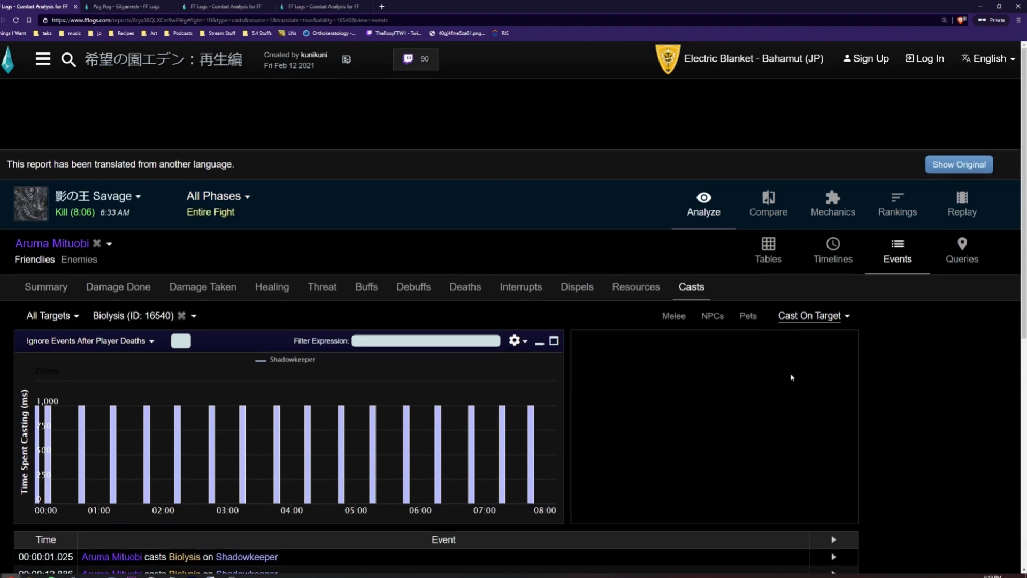
View one player's damage breakdown in the fight replay, then return to the party-wide list
{"action": "left_click_drag", "start_coordinate": [946, 230], "coordinate": [933, 187]}
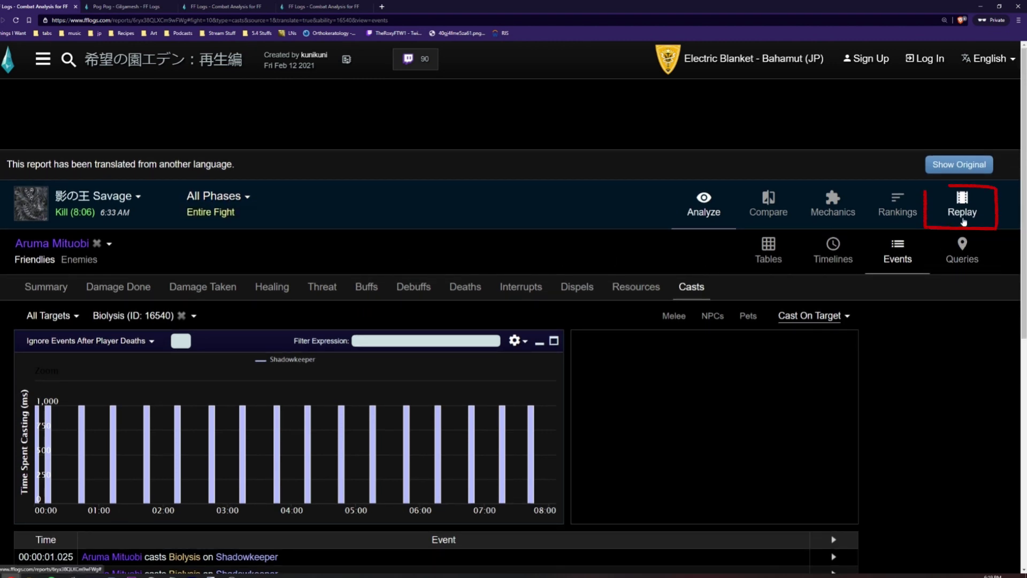
{"action": "key", "text": "Escape"}
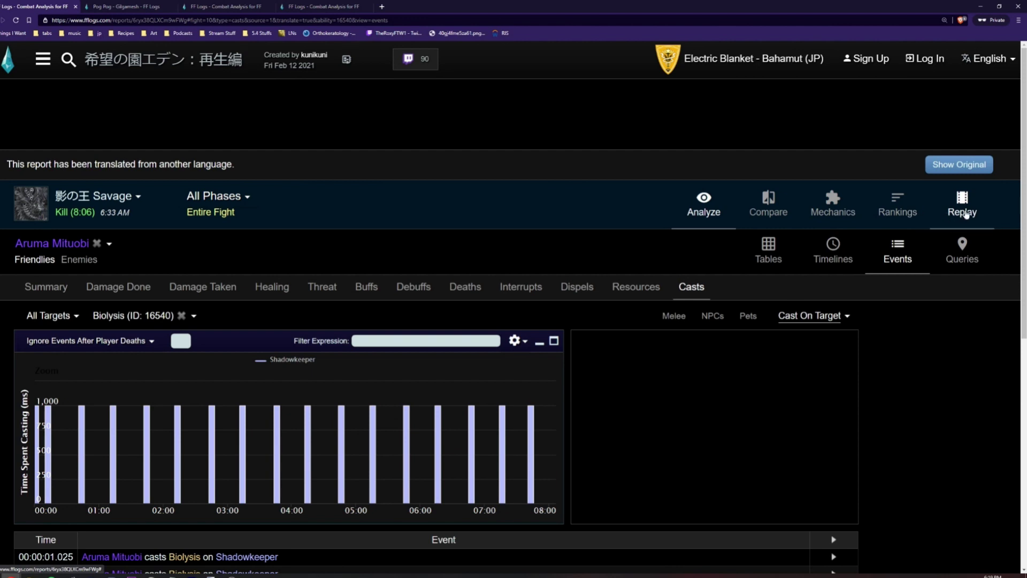
{"action": "left_click", "coordinate": [966, 214]}
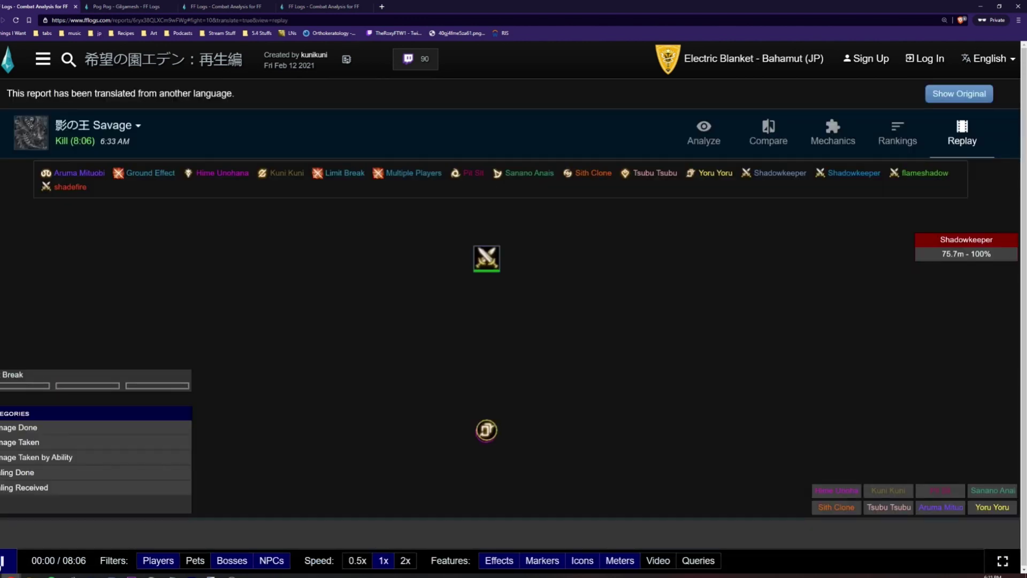
{"action": "left_click", "coordinate": [856, 491]}
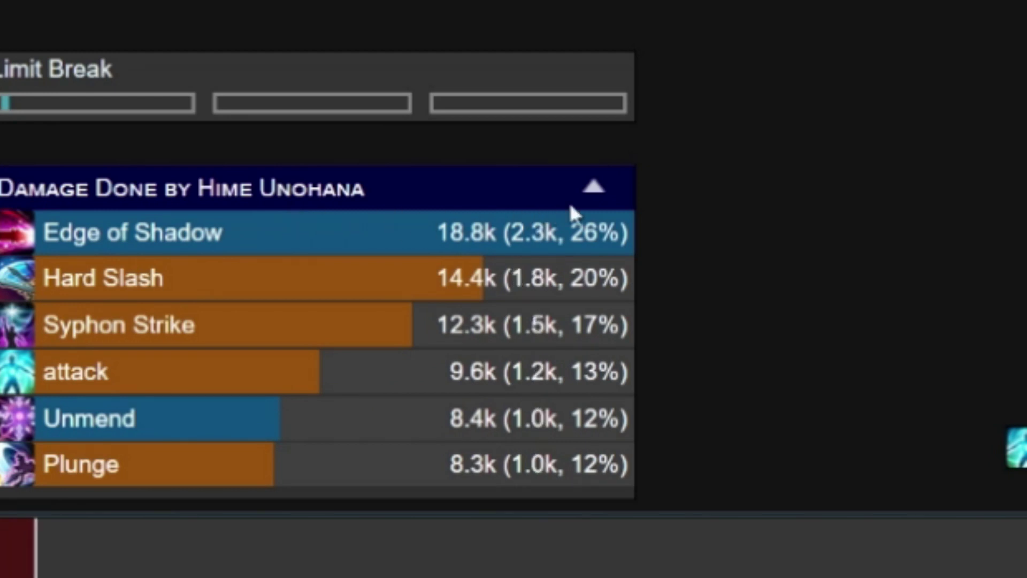
{"action": "left_click", "coordinate": [594, 193]}
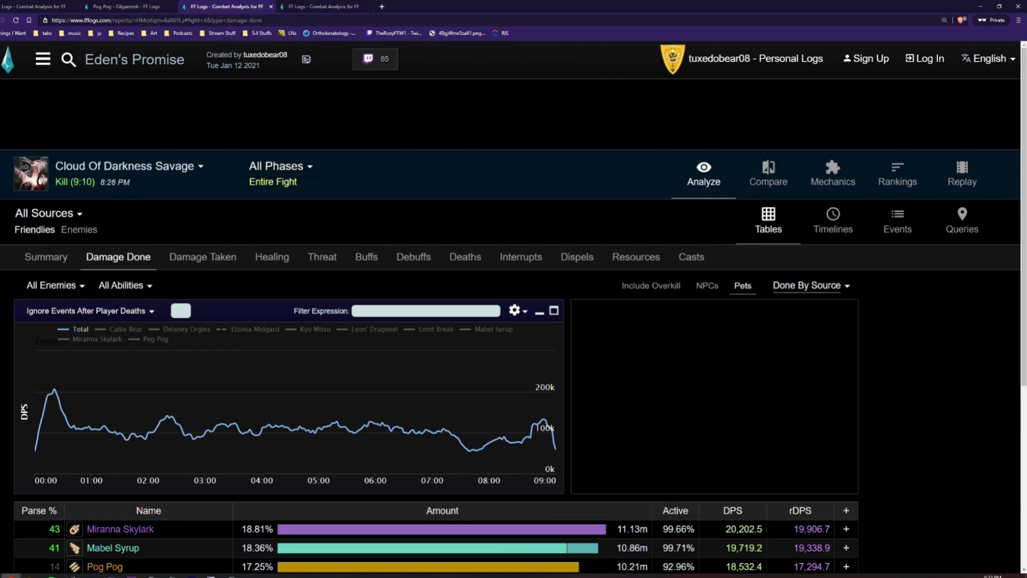
Compare the 6:38 report with the other report by pasting its code into Compare With URL
{"action": "left_click_drag", "start_coordinate": [133, 21], "coordinate": [185, 20]}
{"action": "key", "text": "ctrl+c"}
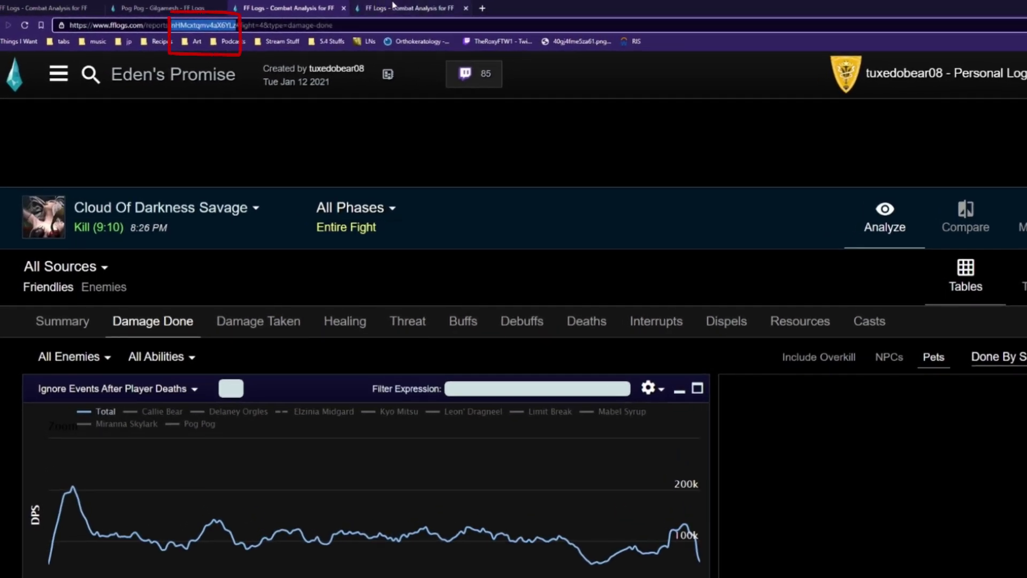
{"action": "left_click", "coordinate": [394, 6]}
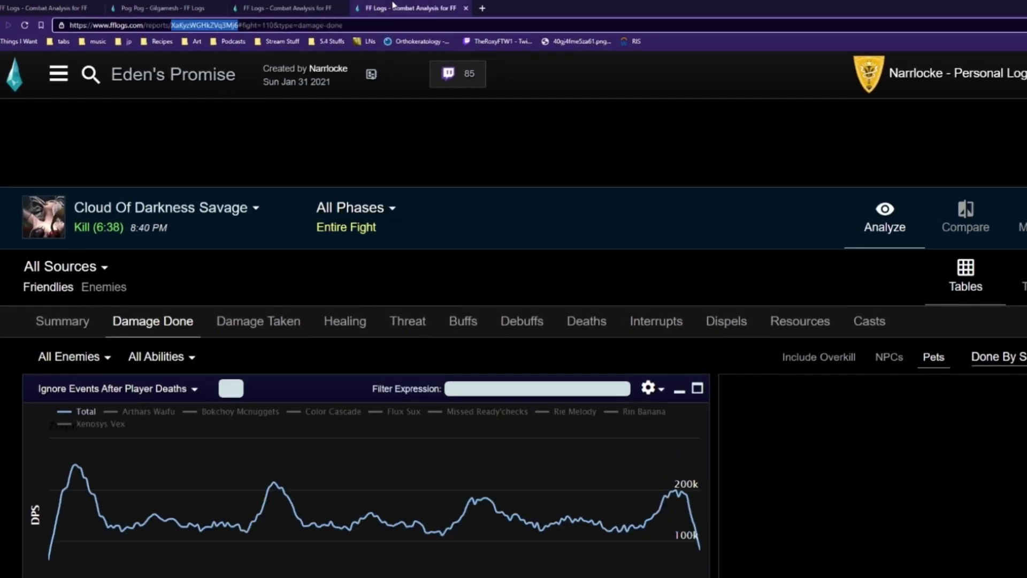
{"action": "left_click", "coordinate": [960, 228]}
{"action": "left_click", "coordinate": [126, 403]}
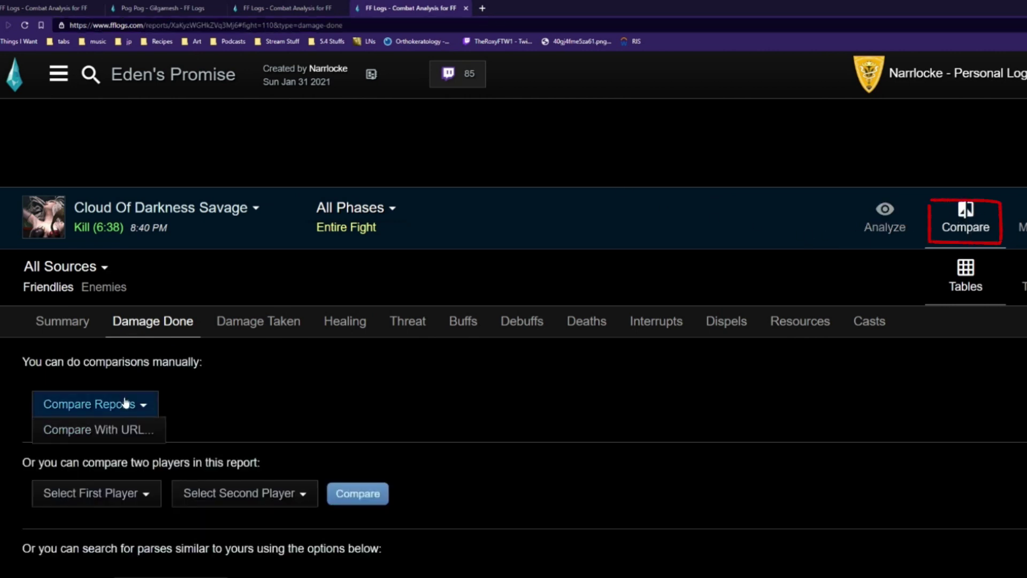
{"action": "left_click", "coordinate": [118, 431]}
{"action": "key", "text": "ctrl+v"}
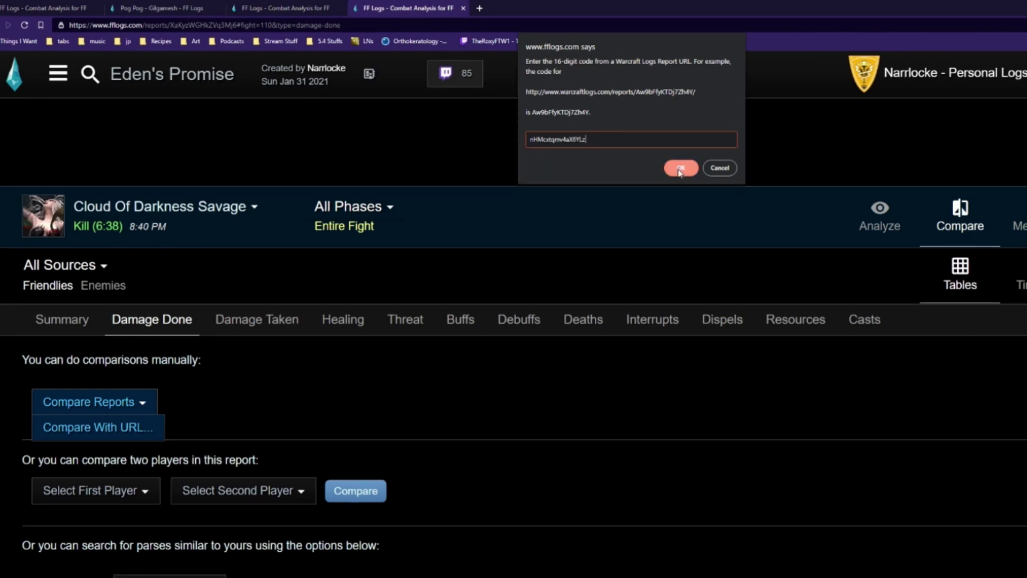
{"action": "left_click", "coordinate": [685, 169]}
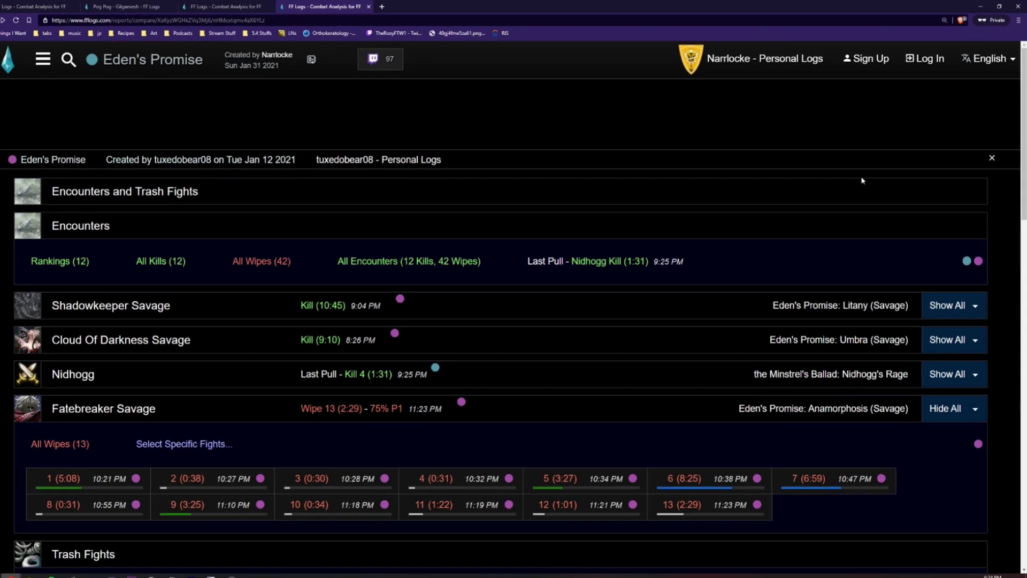
Compare both raids' Shadowkeeper Savage Kill 5 (8:40) and view their damage-by-source tables
{"action": "left_click", "coordinate": [945, 312]}
{"action": "left_click", "coordinate": [109, 395]}
{"action": "scroll", "coordinate": [176, 357], "scroll_direction": "down", "scroll_amount": 6}
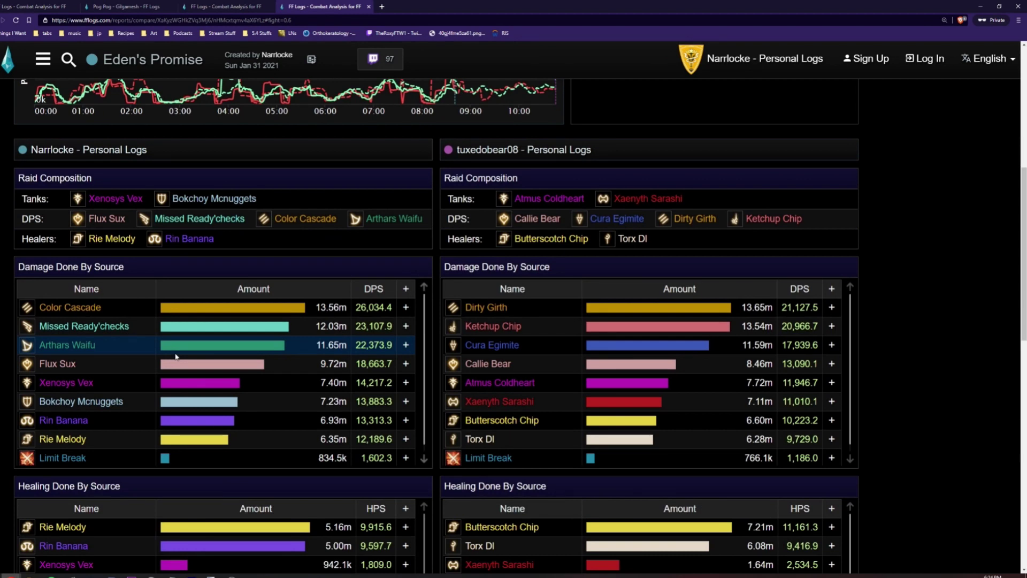
{"action": "scroll", "coordinate": [176, 357], "scroll_direction": "down", "scroll_amount": 1}
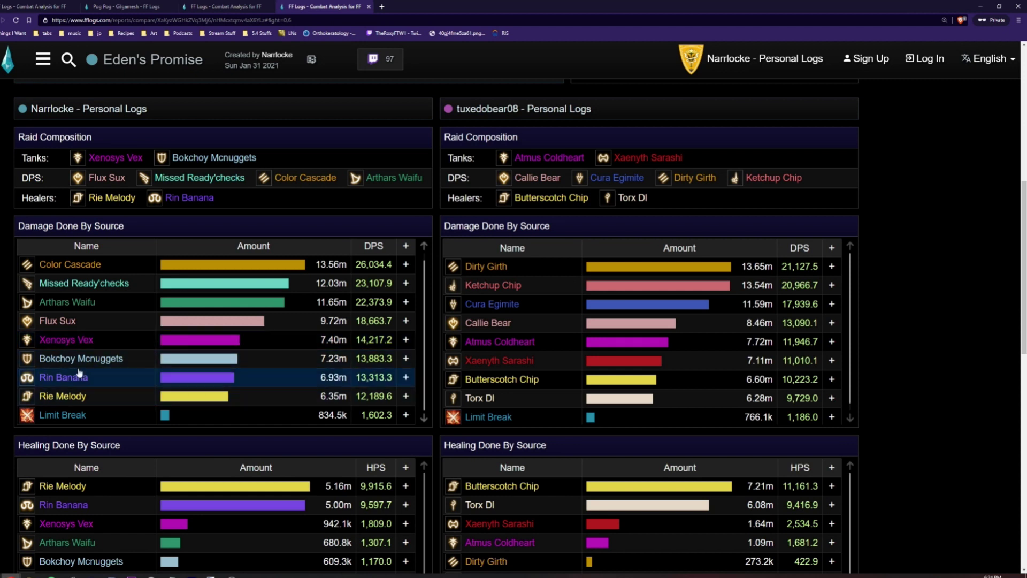
Compare the top Monk's damage by ability with the other report's matching Monk in Timelines view
{"action": "left_click", "coordinate": [66, 264]}
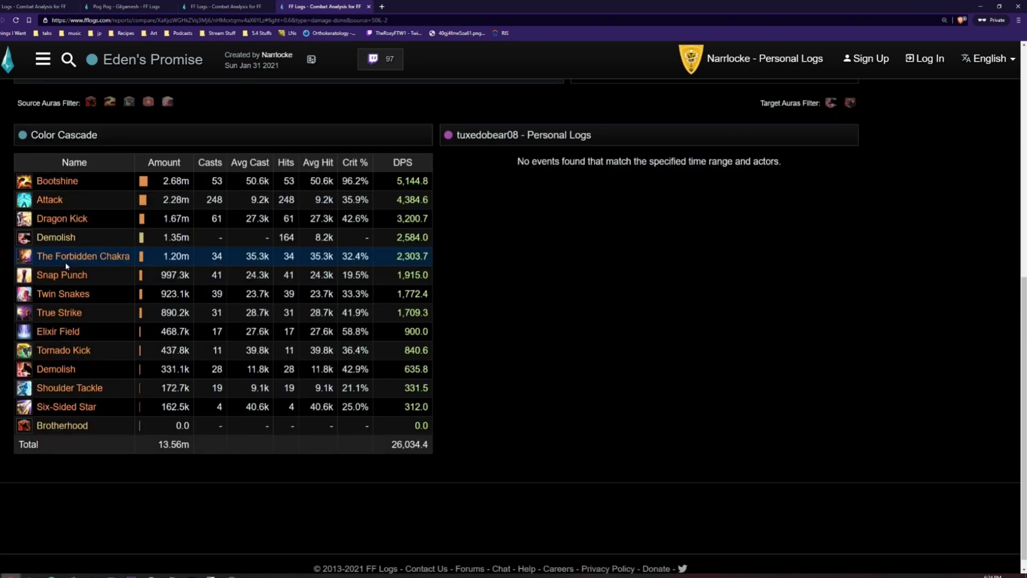
{"action": "scroll", "coordinate": [65, 262], "scroll_direction": "up", "scroll_amount": 6}
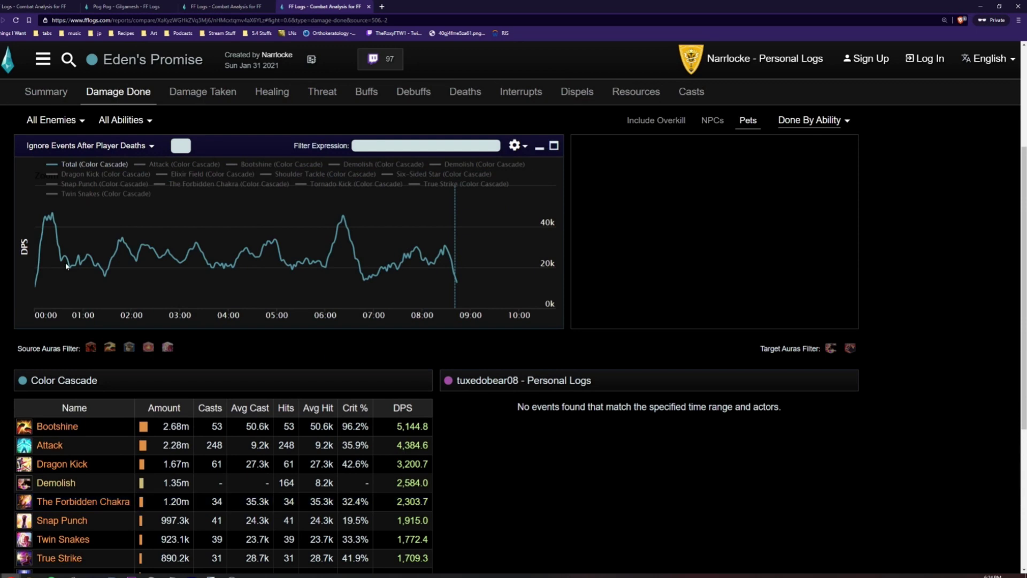
{"action": "scroll", "coordinate": [94, 141], "scroll_direction": "up", "scroll_amount": 2}
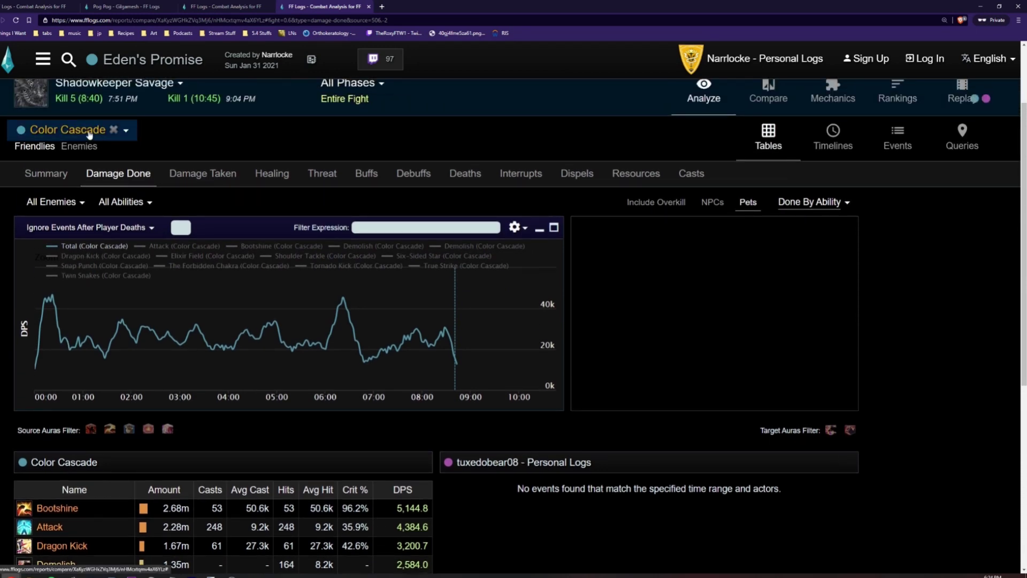
{"action": "mouse_move", "coordinate": [88, 134]}
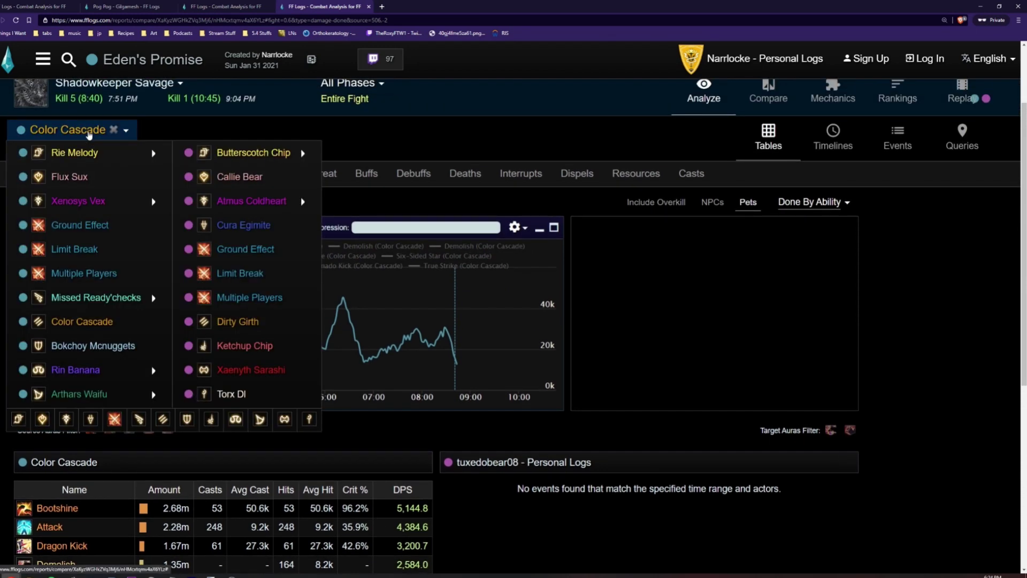
{"action": "left_click", "coordinate": [251, 322]}
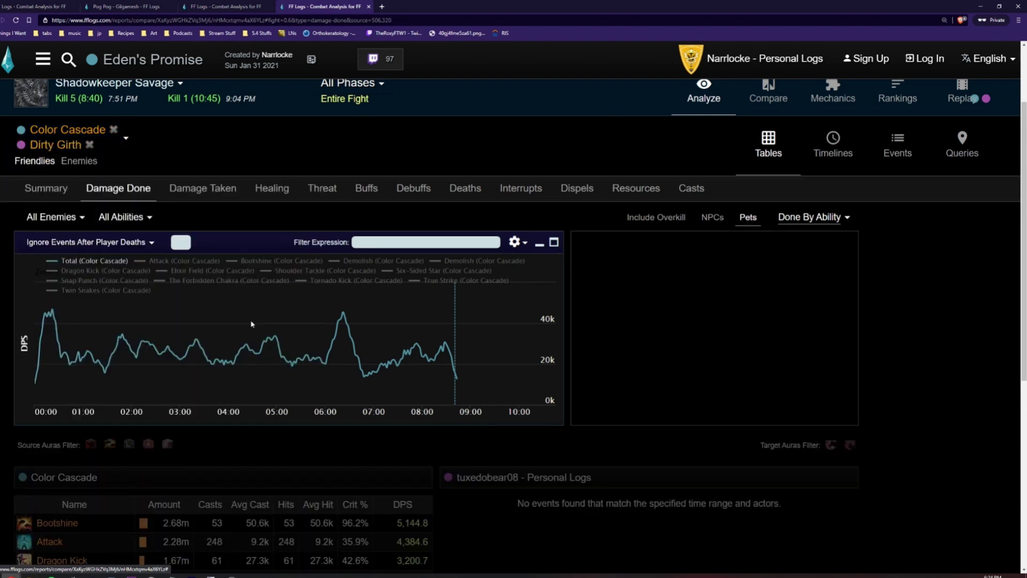
{"action": "scroll", "coordinate": [251, 324], "scroll_direction": "down", "scroll_amount": 3}
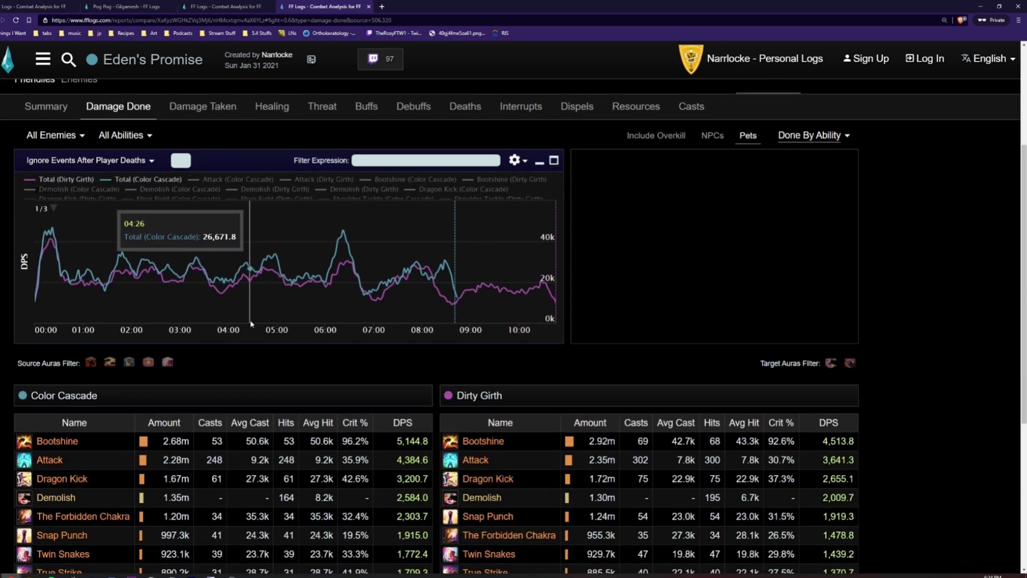
{"action": "scroll", "coordinate": [249, 319], "scroll_direction": "down", "scroll_amount": 1}
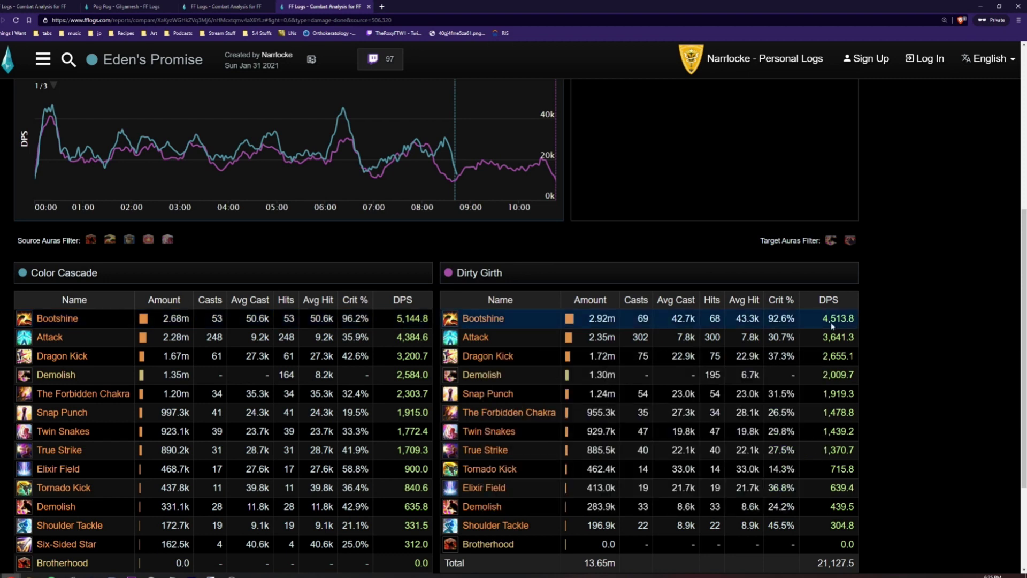
{"action": "scroll", "coordinate": [835, 325], "scroll_direction": "up", "scroll_amount": 4}
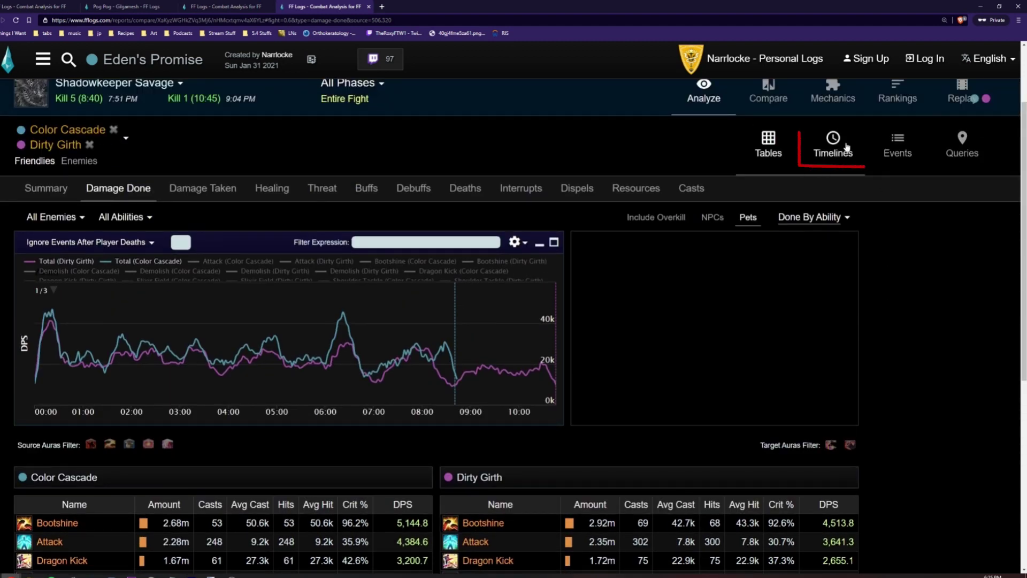
{"action": "left_click", "coordinate": [846, 147]}
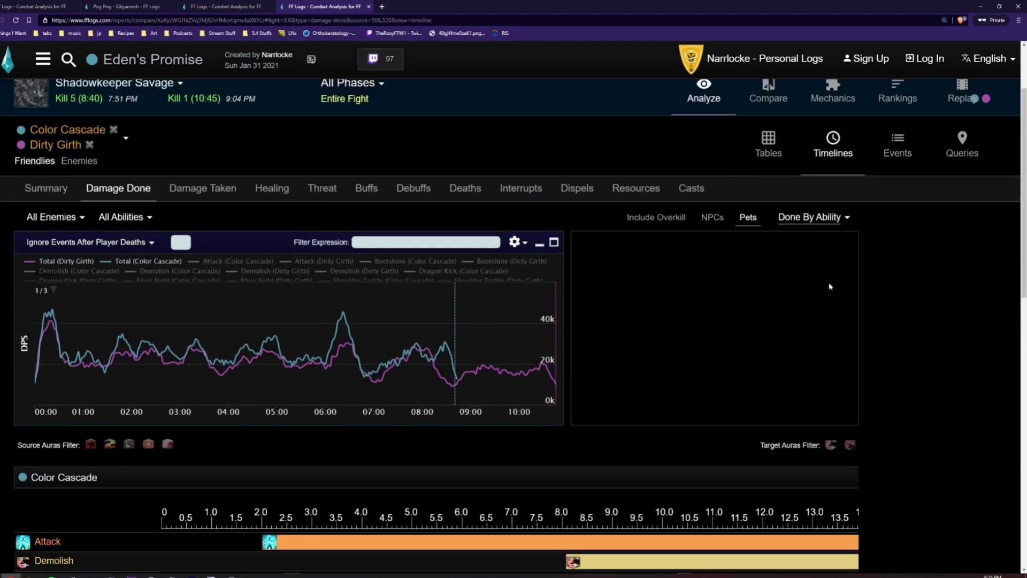
Filter the two players' timeline comparison to Bootshine only
{"action": "scroll", "coordinate": [829, 286], "scroll_direction": "down", "scroll_amount": 7}
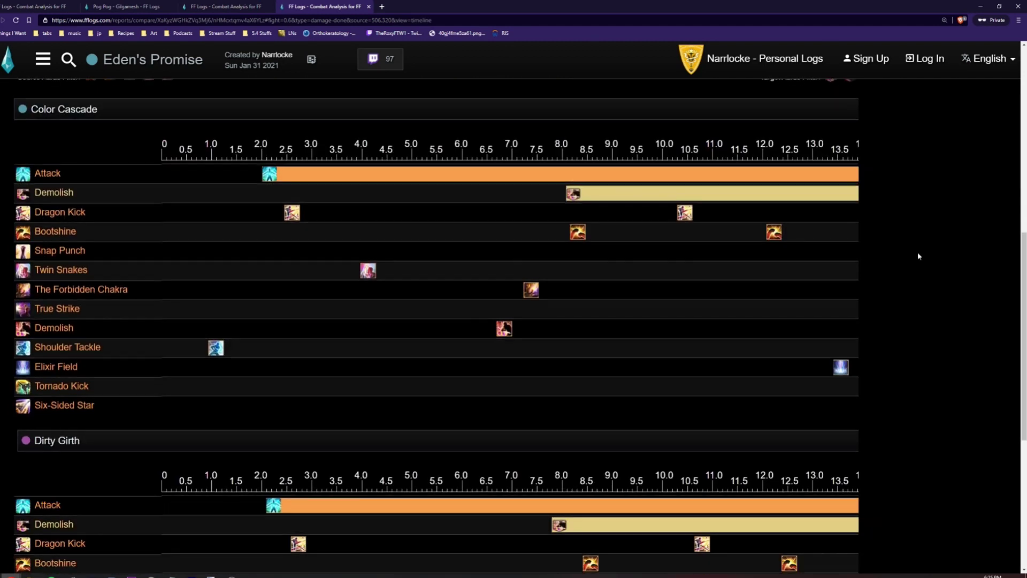
{"action": "scroll", "coordinate": [917, 257], "scroll_direction": "down", "scroll_amount": 3}
{"action": "scroll", "coordinate": [917, 256], "scroll_direction": "up", "scroll_amount": 1}
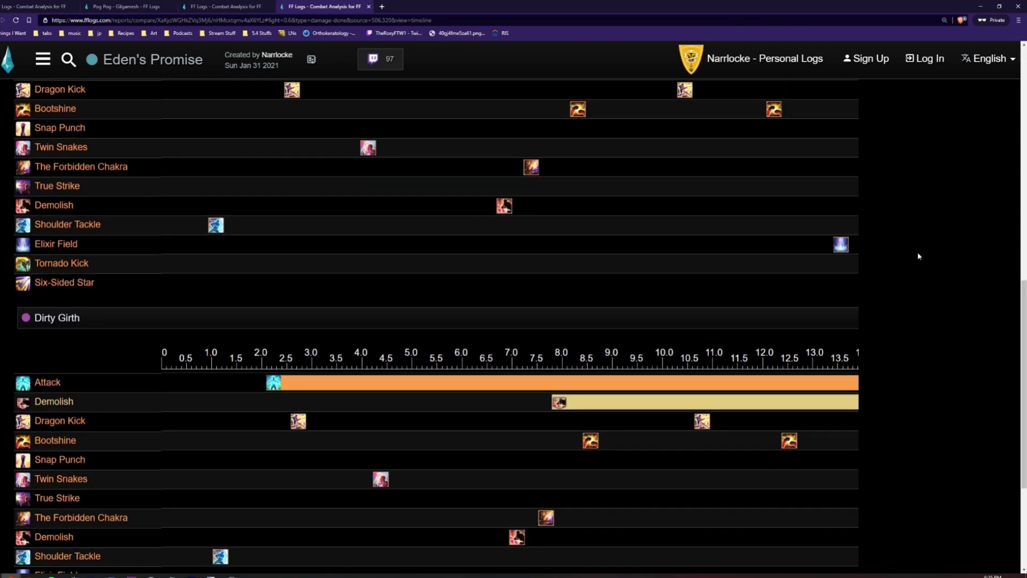
{"action": "scroll", "coordinate": [917, 252], "scroll_direction": "up", "scroll_amount": 10}
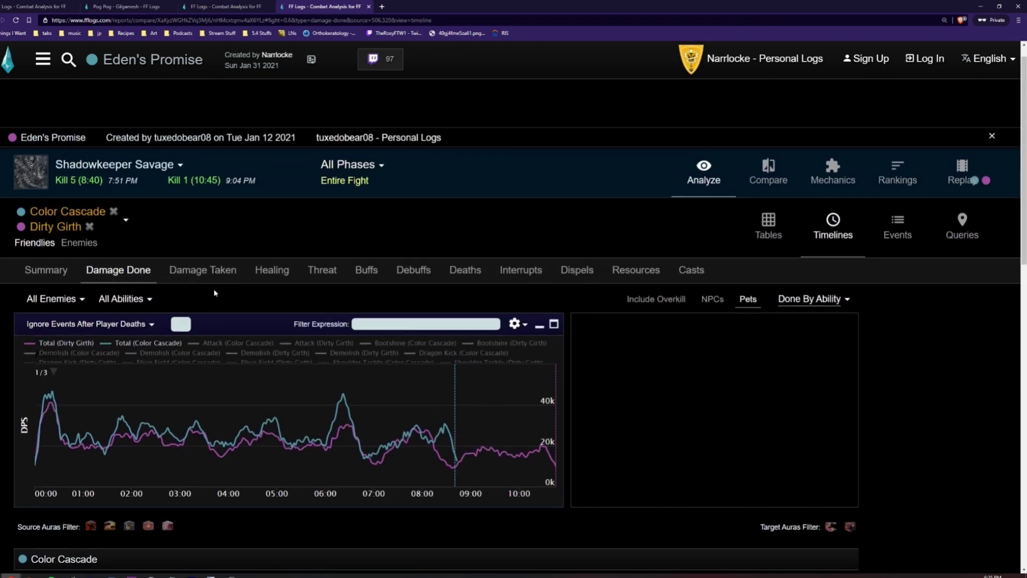
{"action": "left_click", "coordinate": [139, 304]}
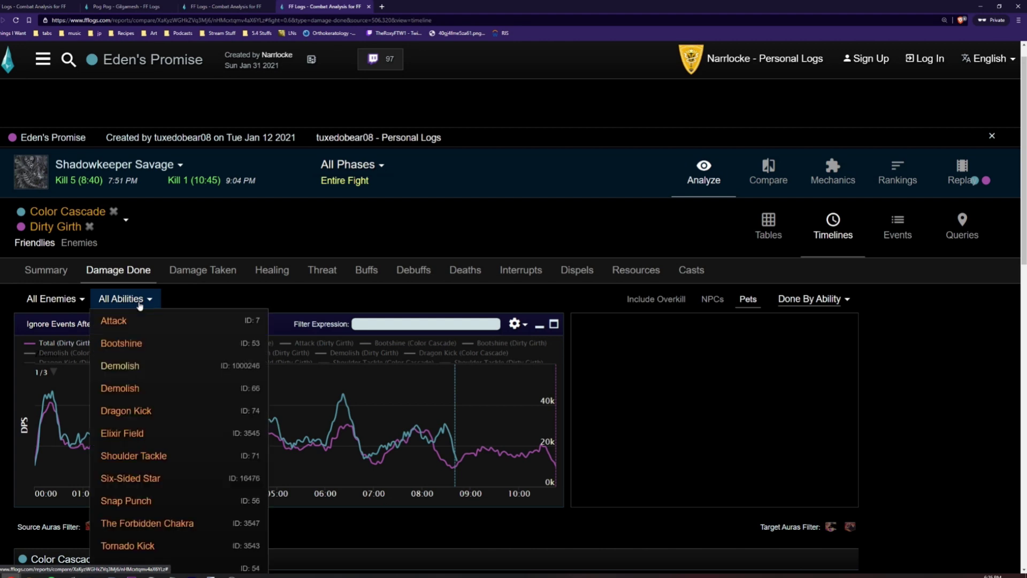
{"action": "left_click", "coordinate": [137, 348]}
Clear the Bootshine filter to show all abilities, then return to the Cloud Of Darkness Savage report
{"action": "scroll", "coordinate": [885, 344], "scroll_direction": "down", "scroll_amount": 6}
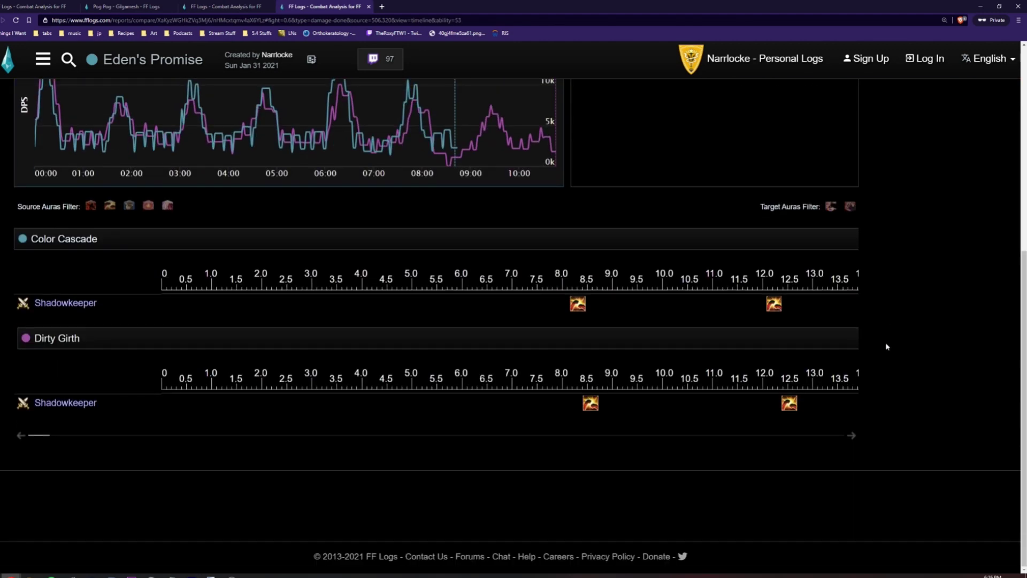
{"action": "left_click_drag", "start_coordinate": [32, 437], "coordinate": [60, 437]}
{"action": "scroll", "coordinate": [953, 339], "scroll_direction": "up", "scroll_amount": 6}
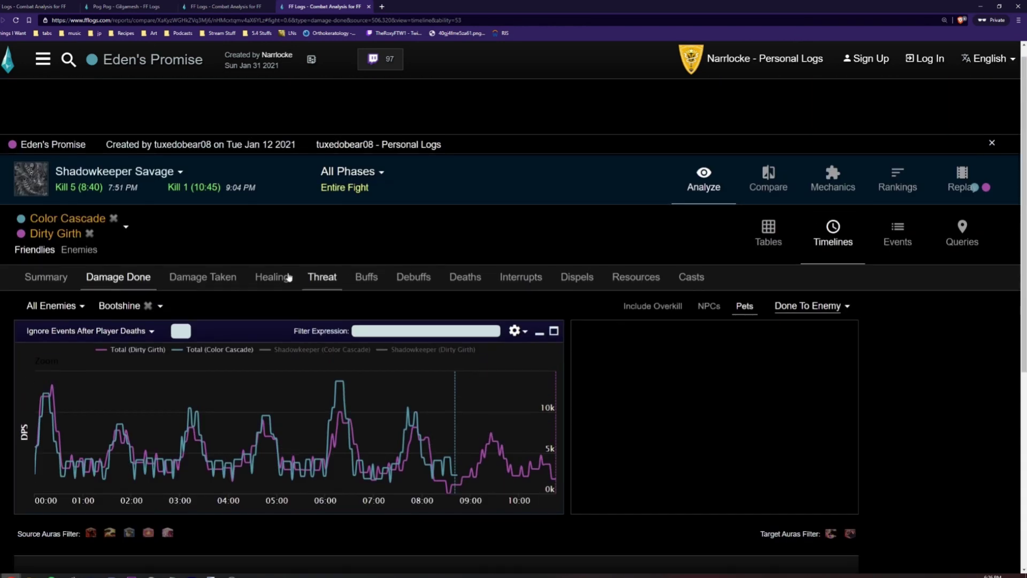
{"action": "left_click", "coordinate": [149, 307]}
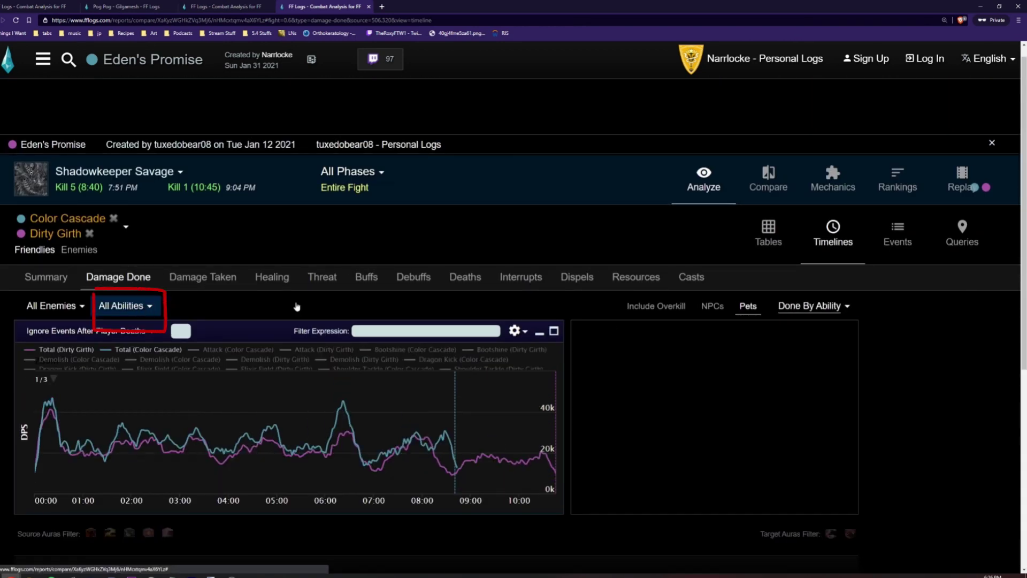
{"action": "scroll", "coordinate": [945, 341], "scroll_direction": "down", "scroll_amount": 3}
{"action": "scroll", "coordinate": [946, 340], "scroll_direction": "down", "scroll_amount": 4}
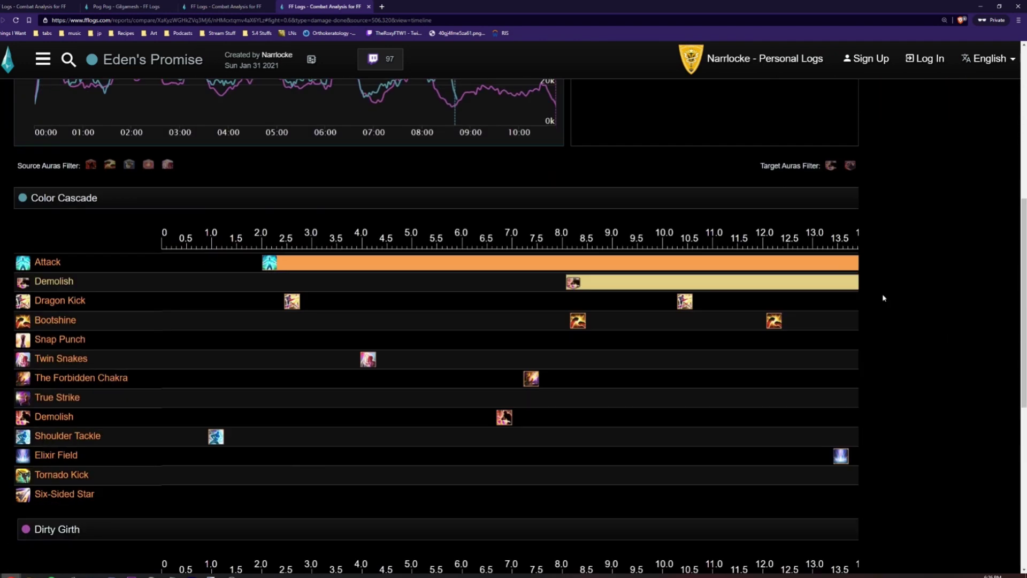
{"action": "scroll", "coordinate": [914, 355], "scroll_direction": "down", "scroll_amount": 5}
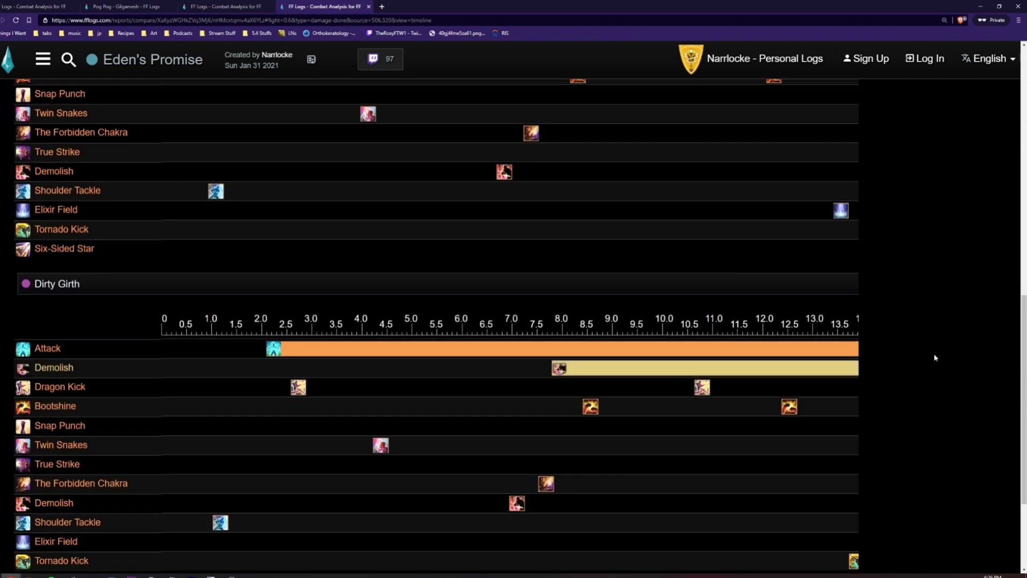
{"action": "key", "text": "ctrl+2"}
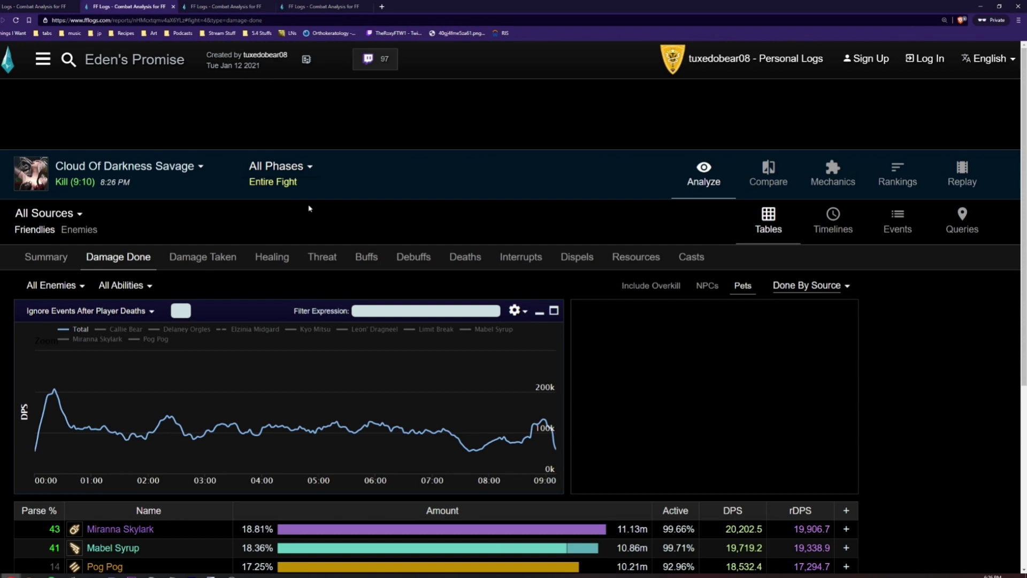
Show the fight's Damage Taken and narrow it to a single player
{"action": "left_click", "coordinate": [205, 264]}
{"action": "scroll", "coordinate": [205, 264], "scroll_direction": "down", "scroll_amount": 2}
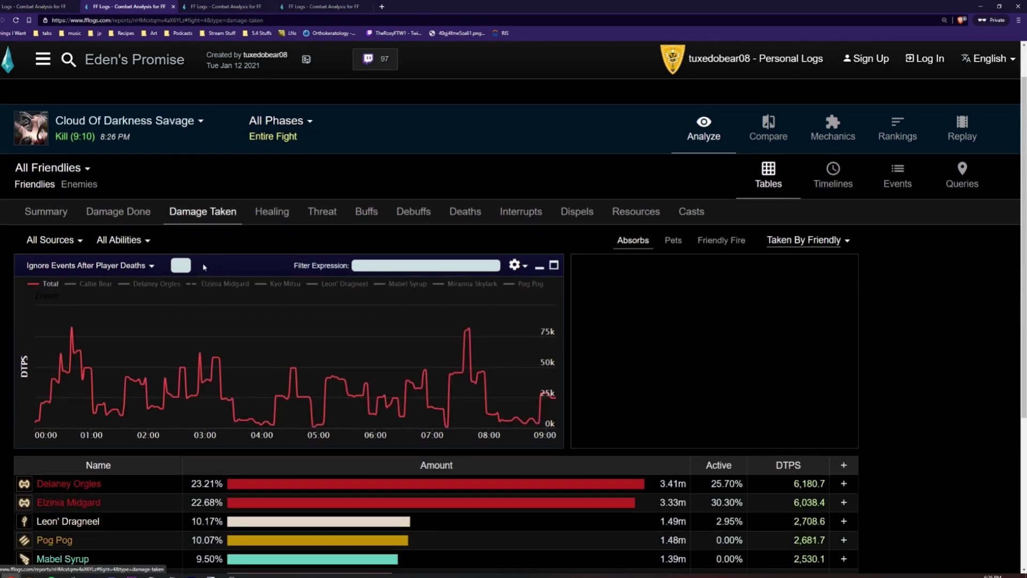
{"action": "left_click", "coordinate": [61, 510]}
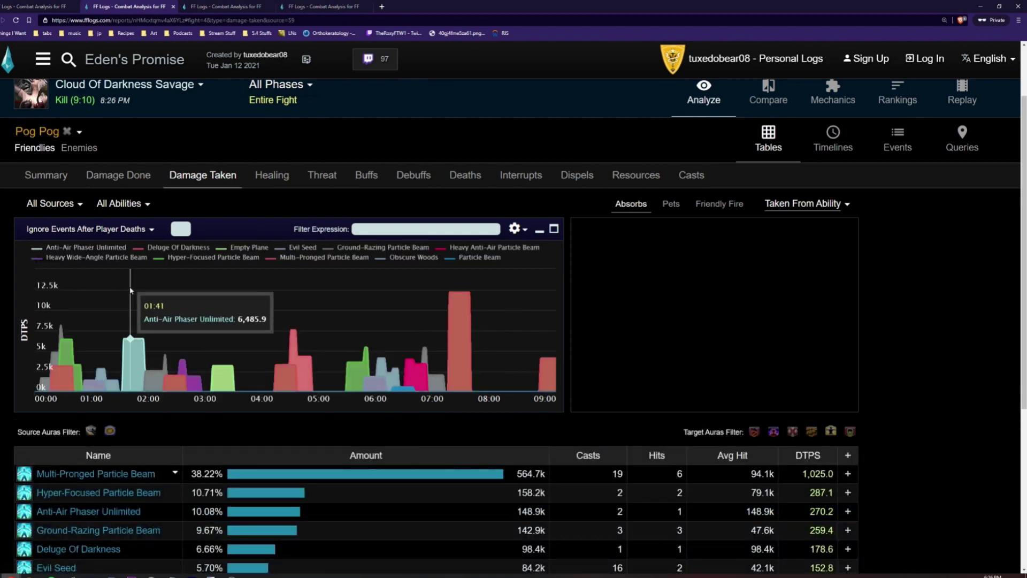
{"action": "scroll", "coordinate": [130, 290], "scroll_direction": "down", "scroll_amount": 2}
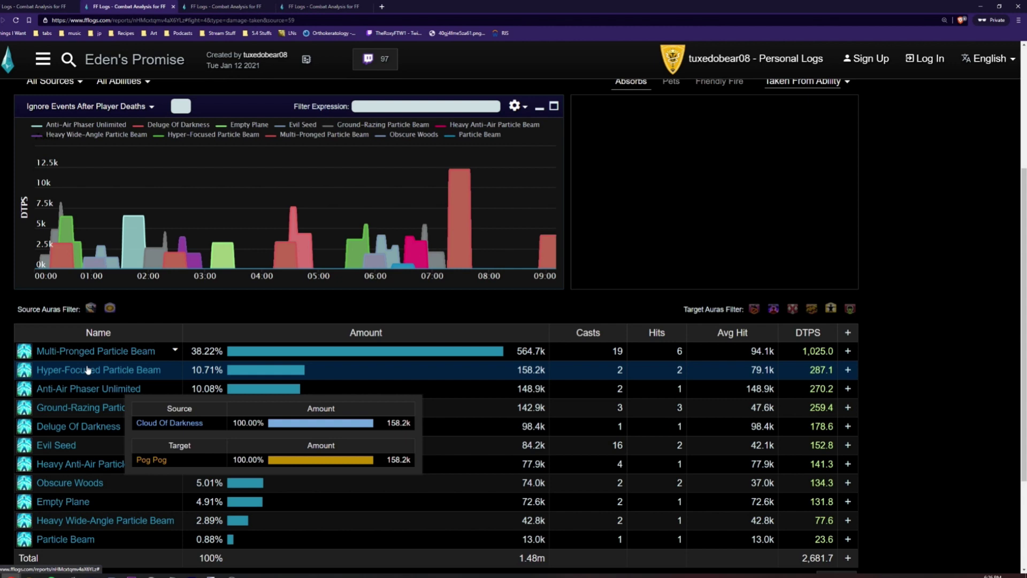
Break that player's Multi-Pronged Particle Beam damage down by source and list each hit event
{"action": "left_click", "coordinate": [122, 351]}
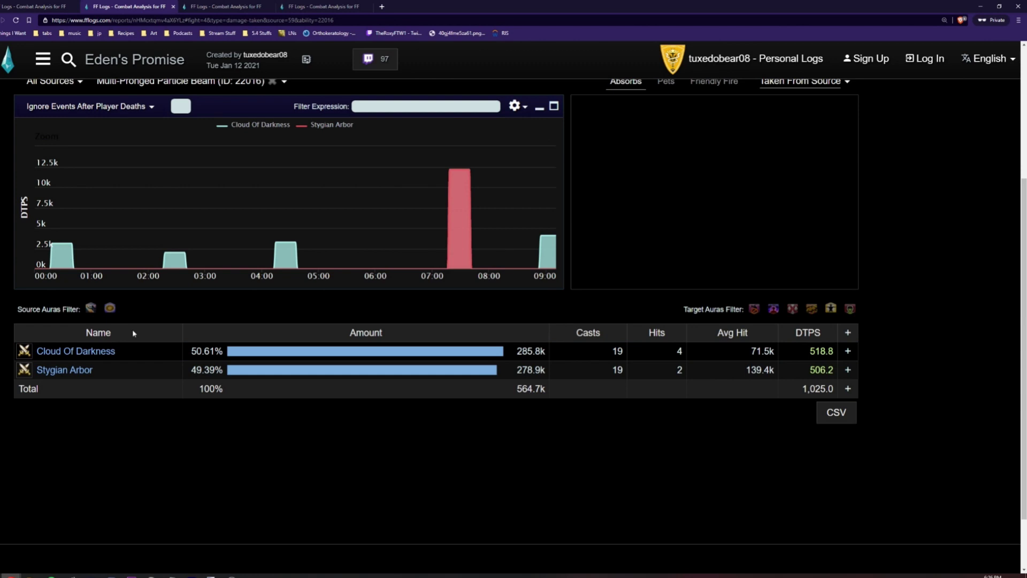
{"action": "scroll", "coordinate": [133, 330], "scroll_direction": "up", "scroll_amount": 1}
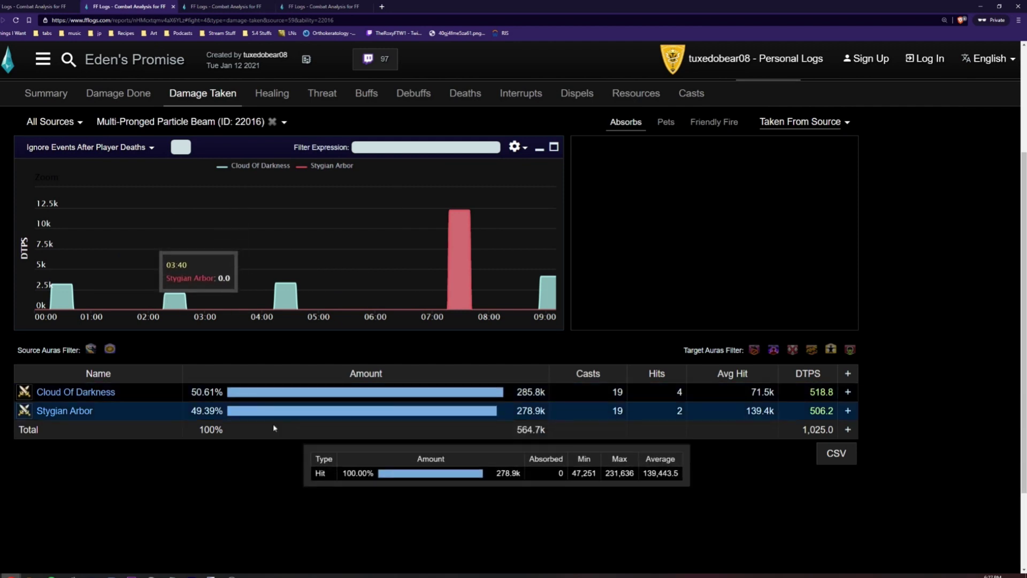
{"action": "scroll", "coordinate": [828, 255], "scroll_direction": "up", "scroll_amount": 1}
{"action": "left_click", "coordinate": [909, 108]}
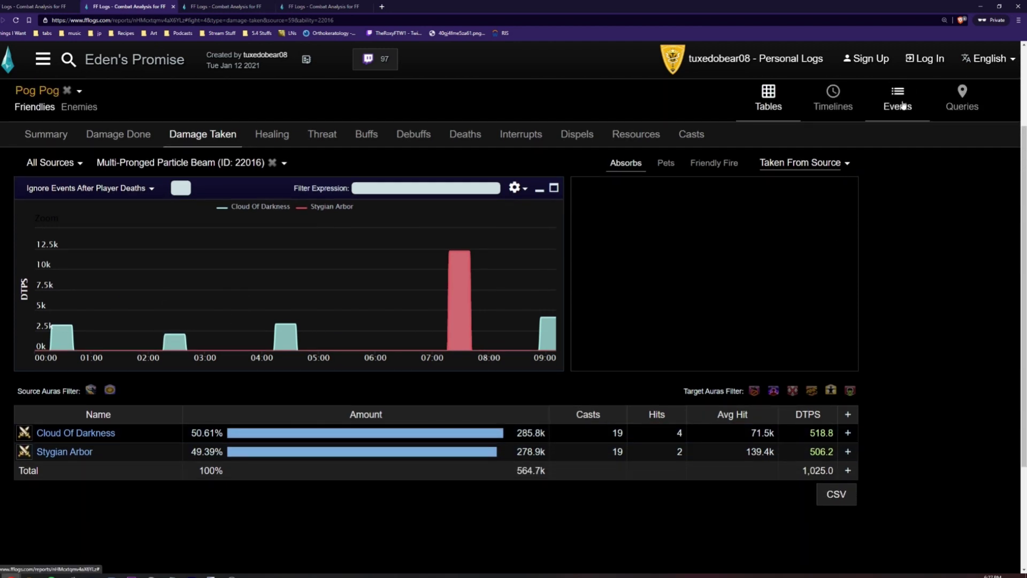
Scroll through the hit events, then go back to the party-wide Damage Done table
{"action": "scroll", "coordinate": [906, 263], "scroll_direction": "down", "scroll_amount": 1}
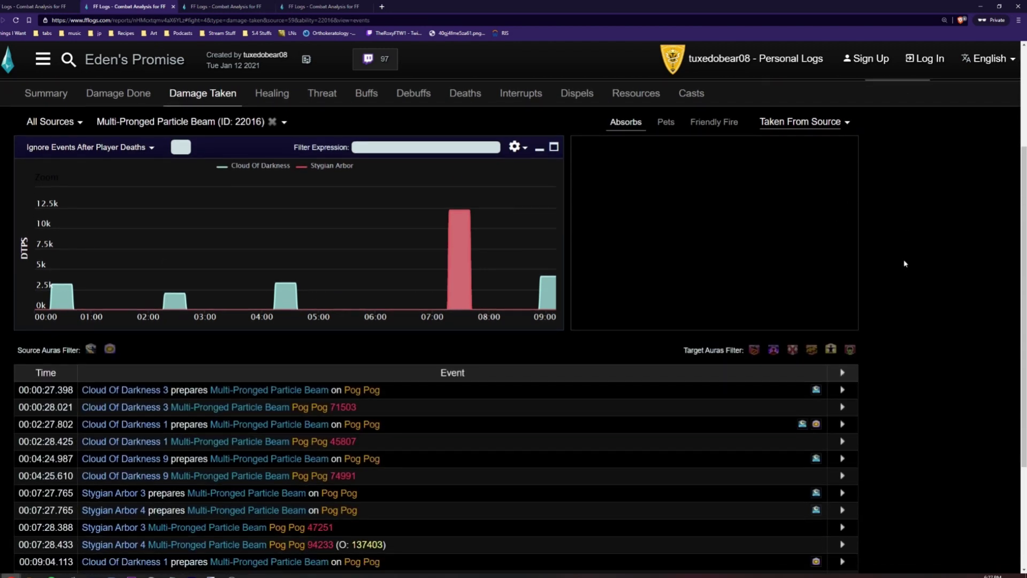
{"action": "scroll", "coordinate": [906, 264], "scroll_direction": "down", "scroll_amount": 3}
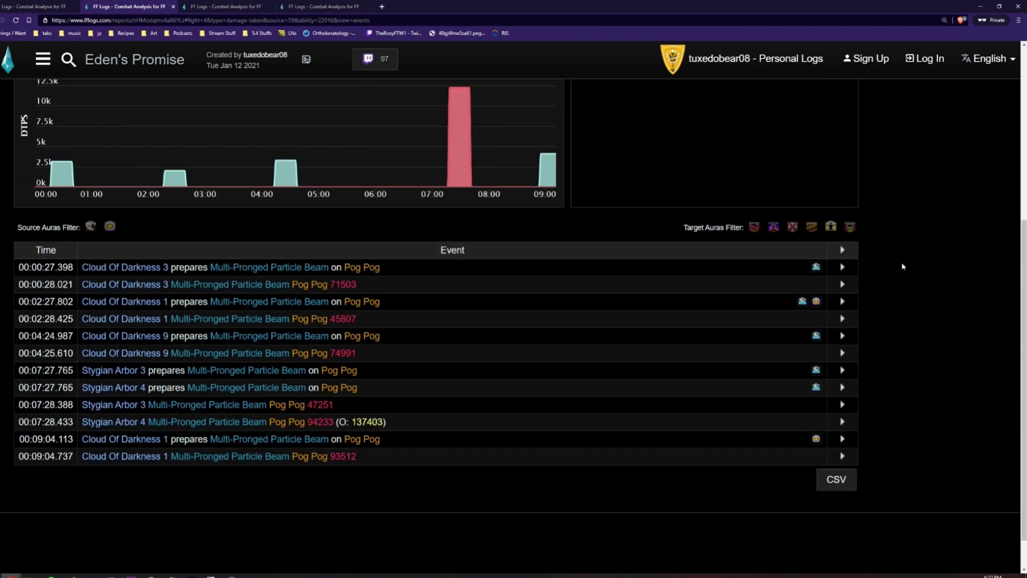
{"action": "mouse_move", "coordinate": [803, 304]}
{"action": "key", "text": "alt+Left"}
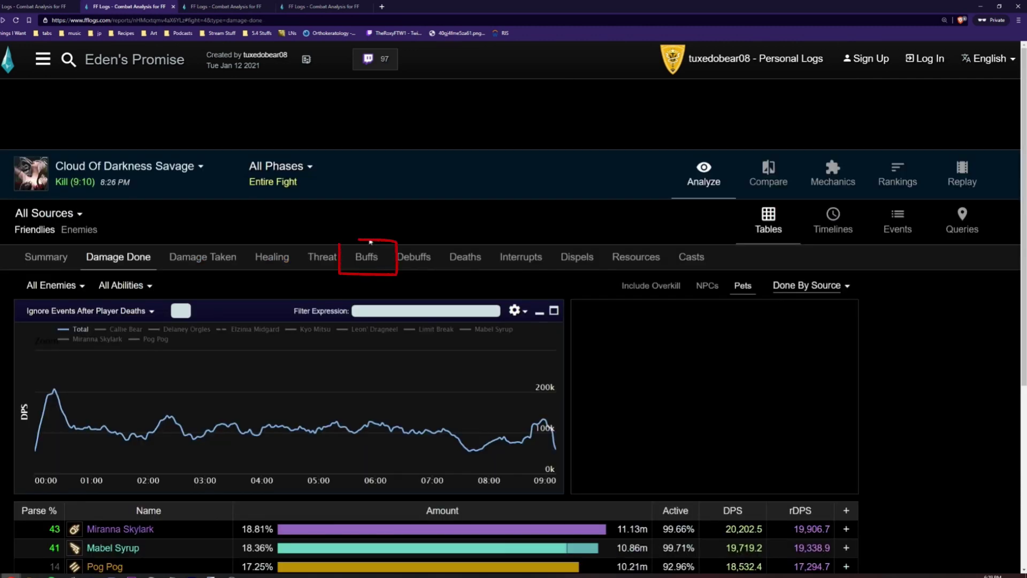
Open the fight's Buffs breakdown and view each player's Nocturnal Field uptime
{"action": "left_click", "coordinate": [365, 257]}
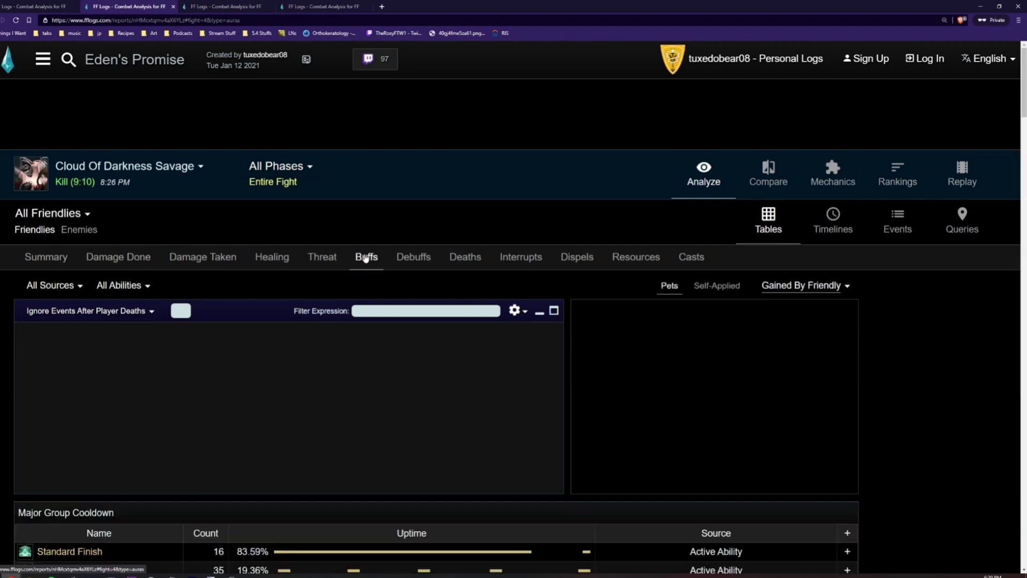
{"action": "scroll", "coordinate": [158, 288], "scroll_direction": "down", "scroll_amount": 15}
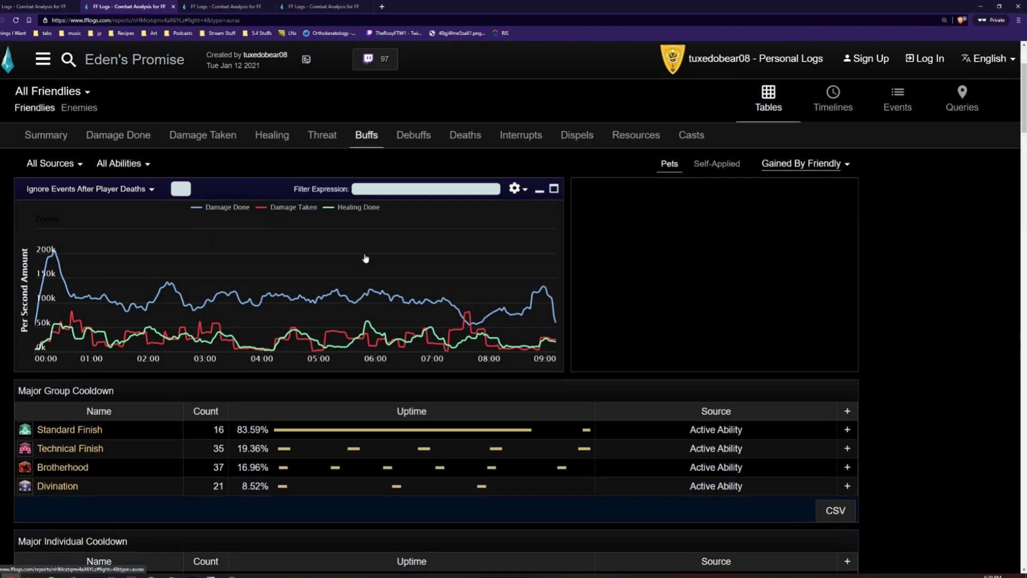
{"action": "scroll", "coordinate": [160, 293], "scroll_direction": "down", "scroll_amount": 15}
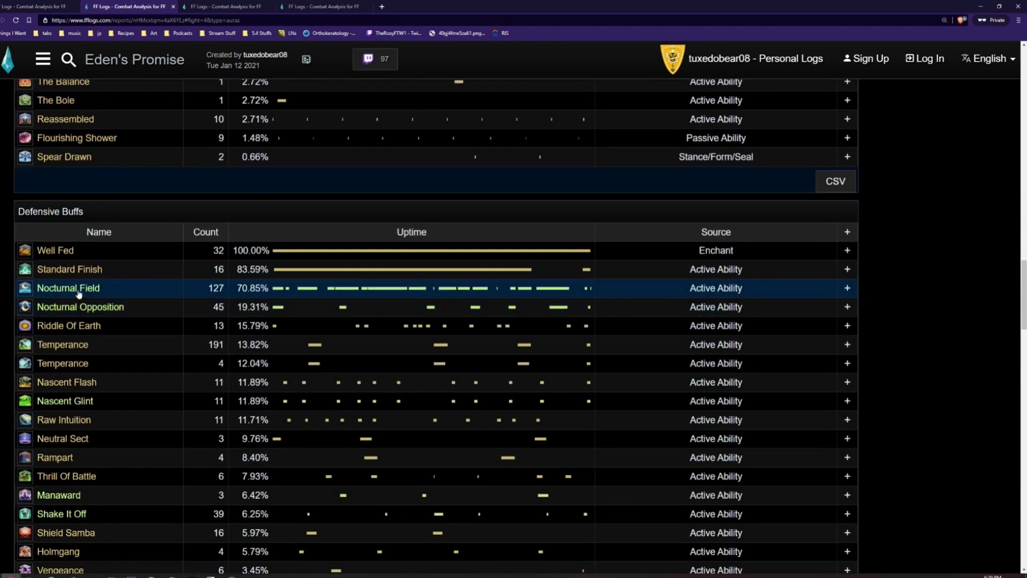
{"action": "left_click", "coordinate": [78, 290]}
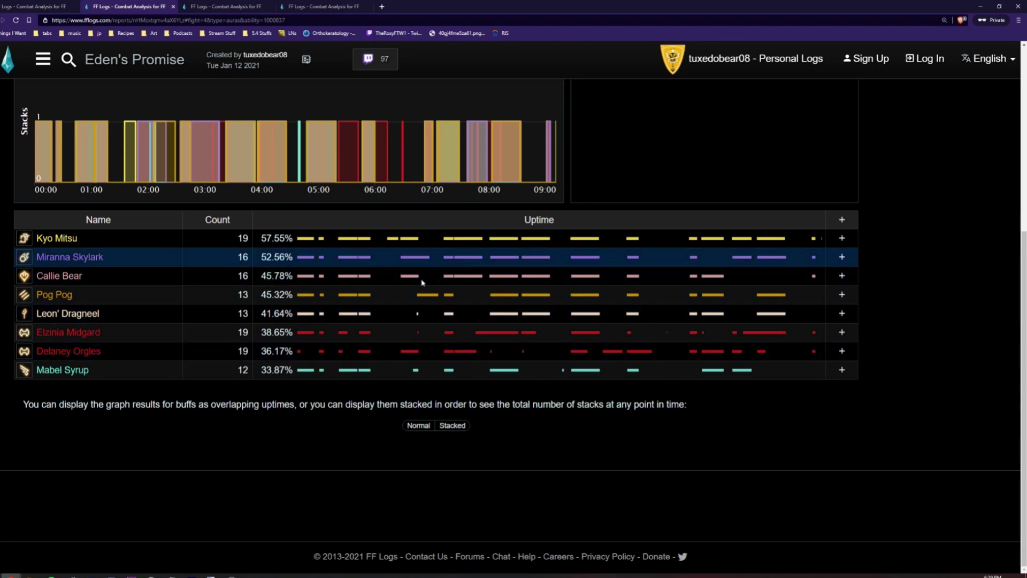
{"action": "scroll", "coordinate": [451, 328], "scroll_direction": "up", "scroll_amount": 5}
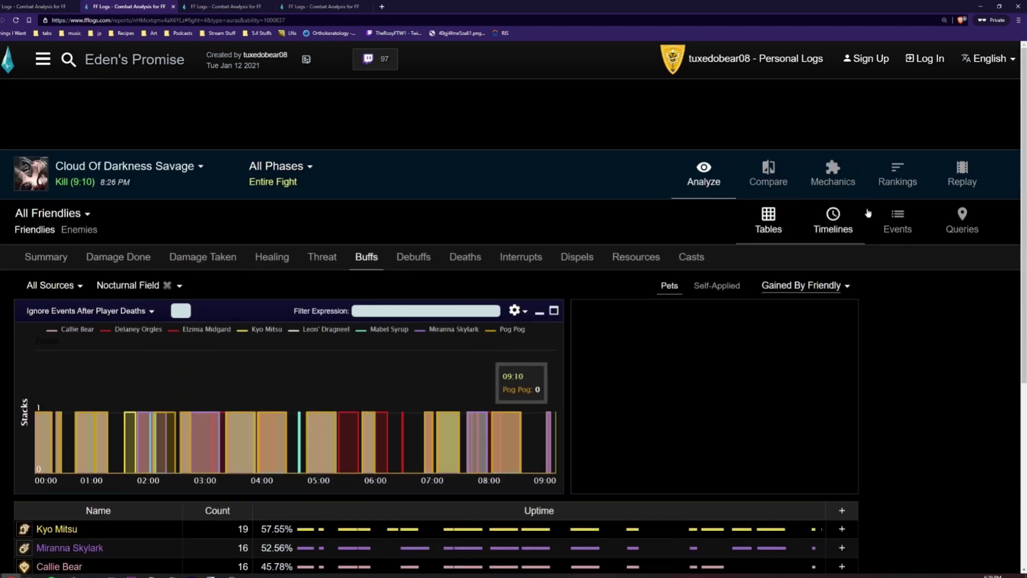
List the Nocturnal Field gain and fade events, then return to the Buffs overview
{"action": "left_click", "coordinate": [891, 230]}
{"action": "scroll", "coordinate": [793, 328], "scroll_direction": "down", "scroll_amount": 4}
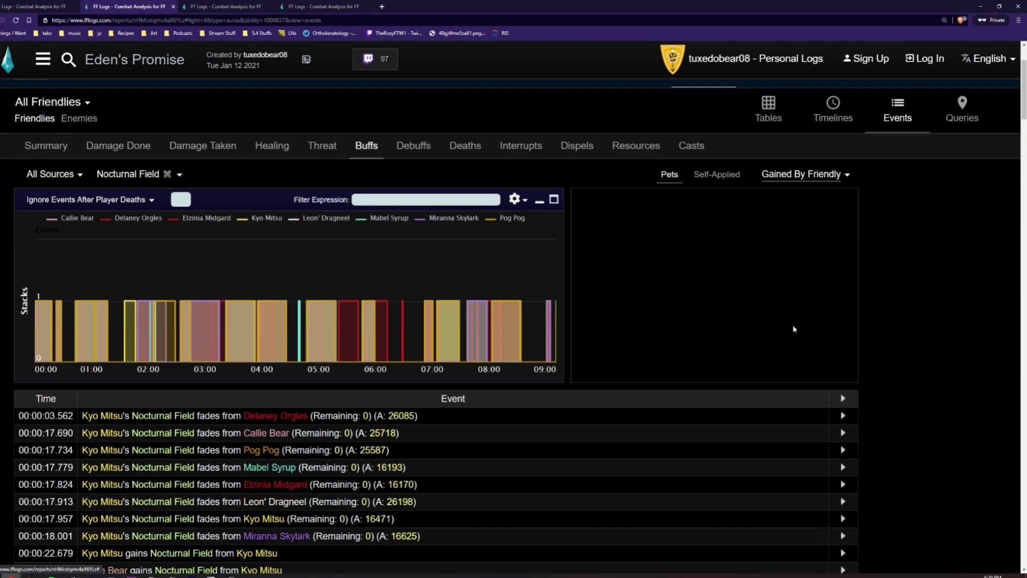
{"action": "scroll", "coordinate": [372, 369], "scroll_direction": "down", "scroll_amount": 2}
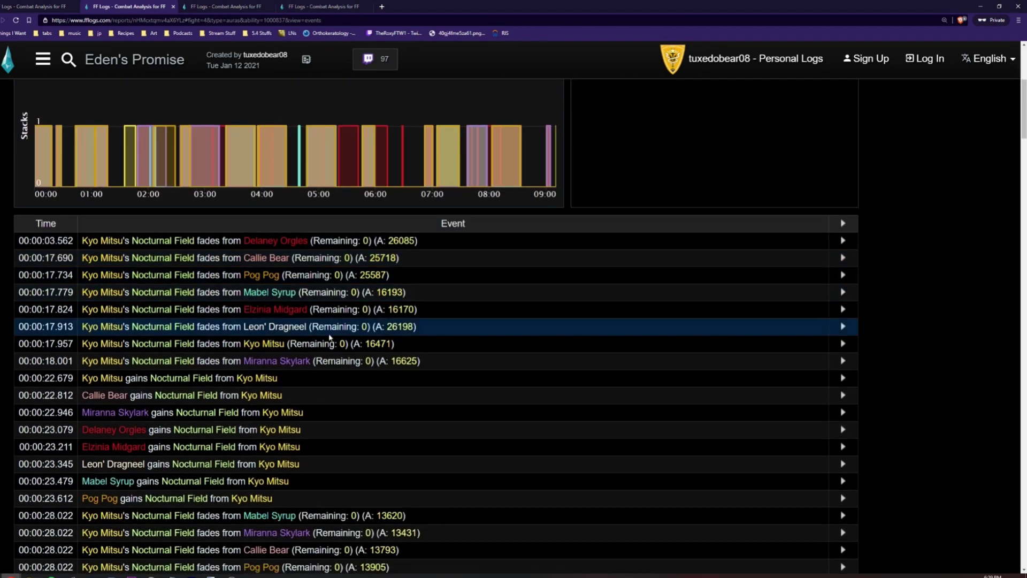
{"action": "key", "text": "alt+Left"}
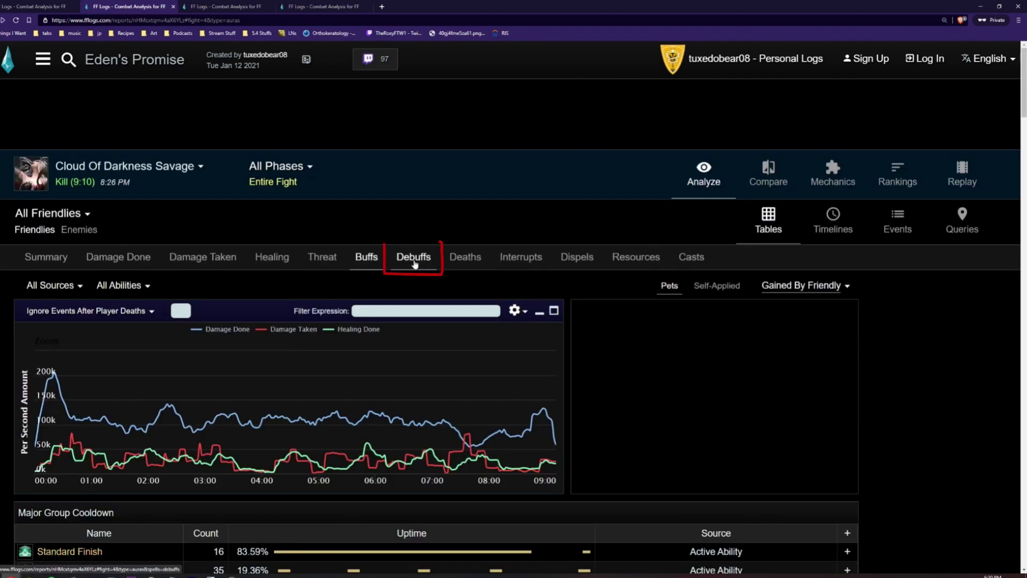
Open Debuffs and filter to Magic Vulnerability Up to compare each player's uptime
{"action": "left_click", "coordinate": [405, 264]}
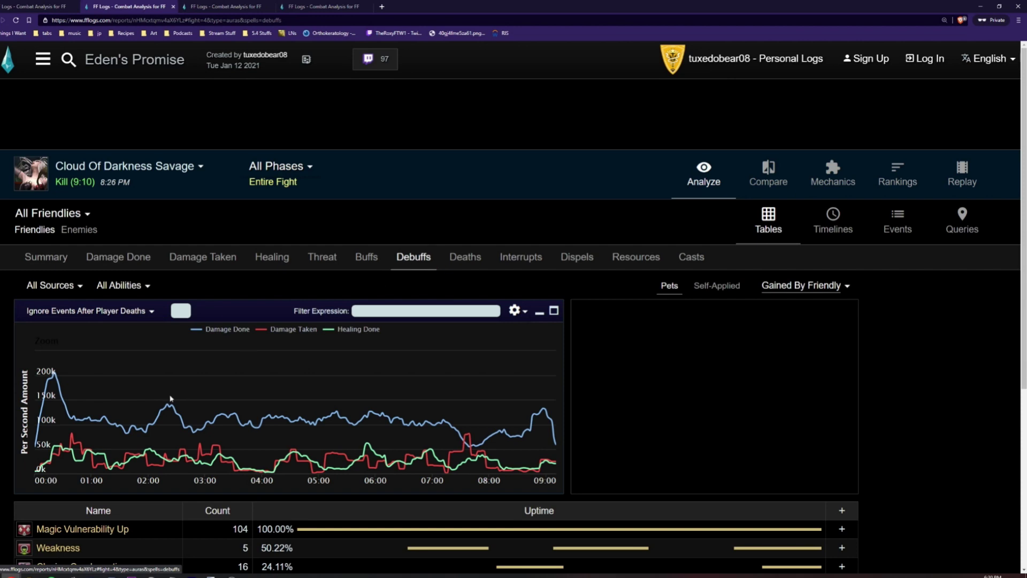
{"action": "scroll", "coordinate": [87, 373], "scroll_direction": "down", "scroll_amount": 3}
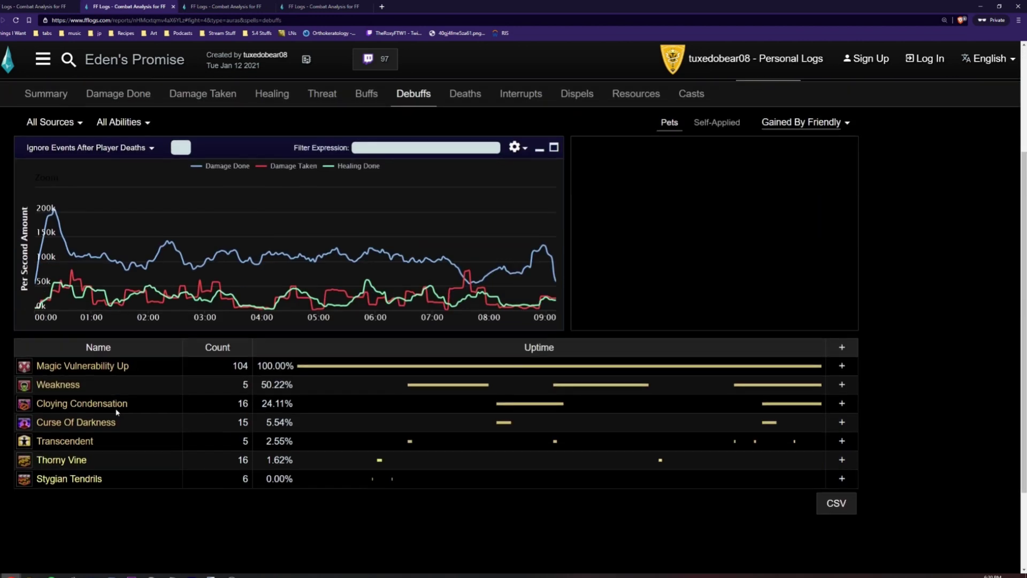
{"action": "left_click", "coordinate": [86, 369]}
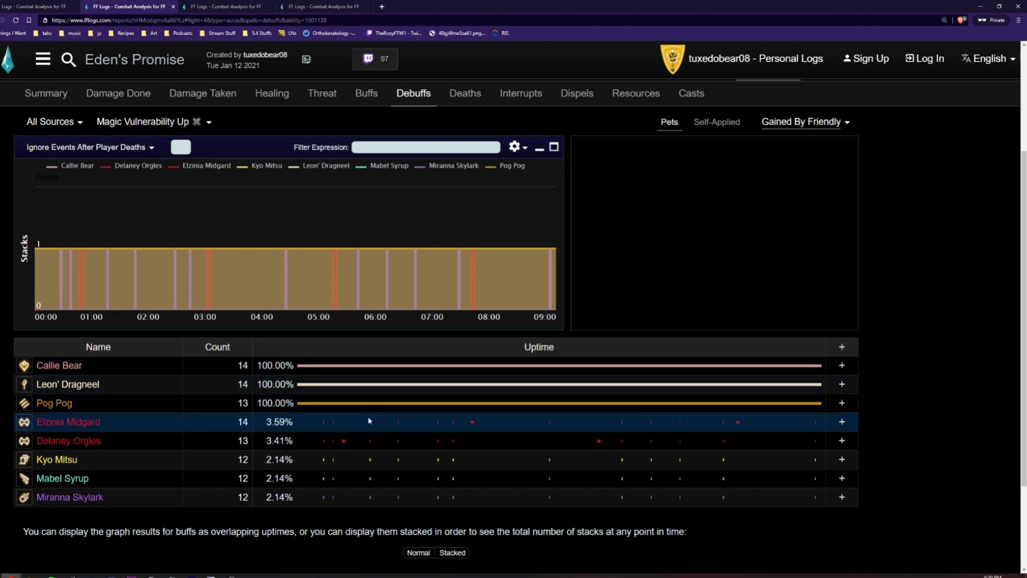
{"action": "scroll", "coordinate": [465, 263], "scroll_direction": "up", "scroll_amount": 3}
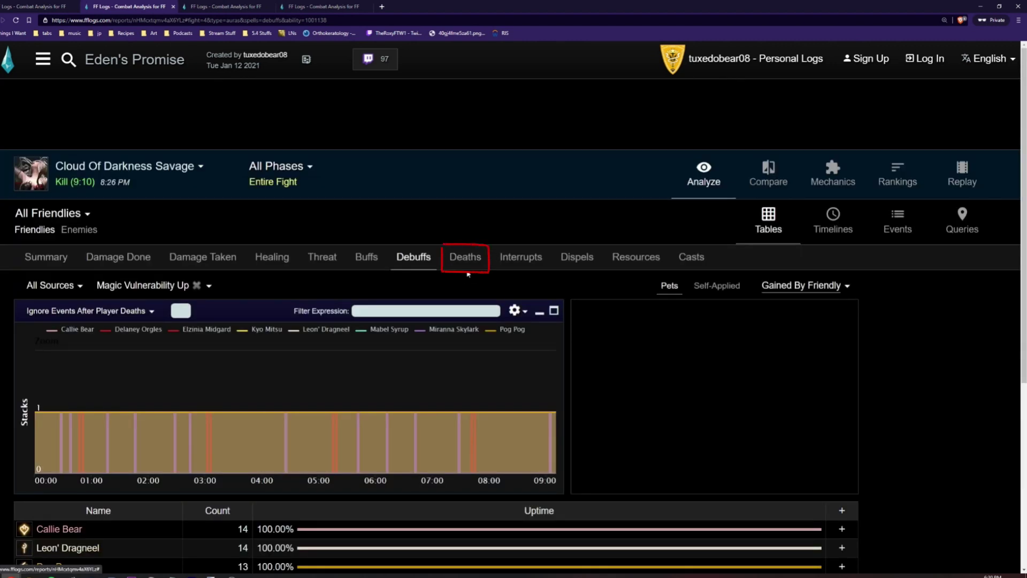
List the fight's deaths and inspect the 1:46 Anti-Air Phaser Unlimited death in detail
{"action": "left_click", "coordinate": [465, 262]}
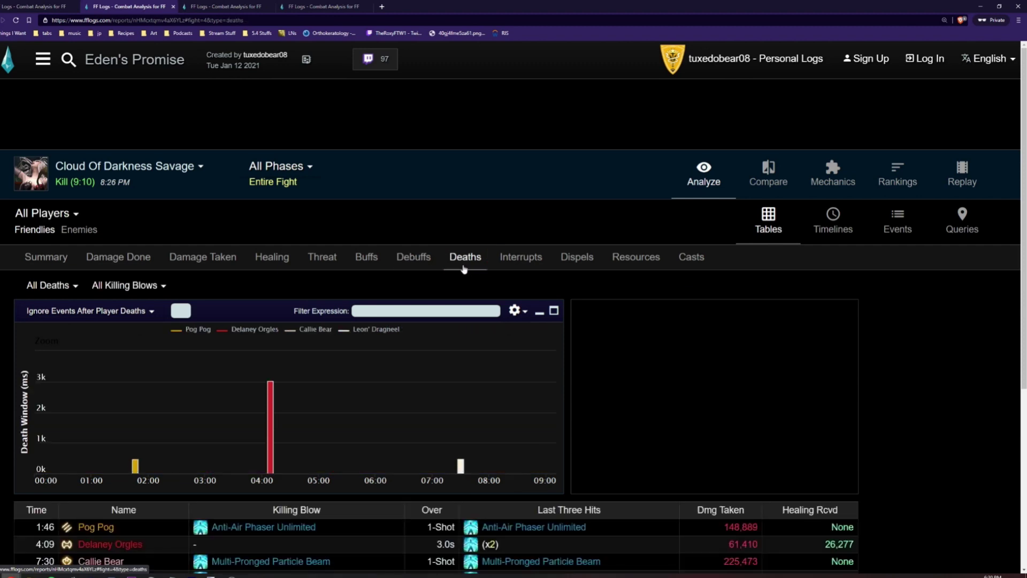
{"action": "scroll", "coordinate": [252, 316], "scroll_direction": "down", "scroll_amount": 3}
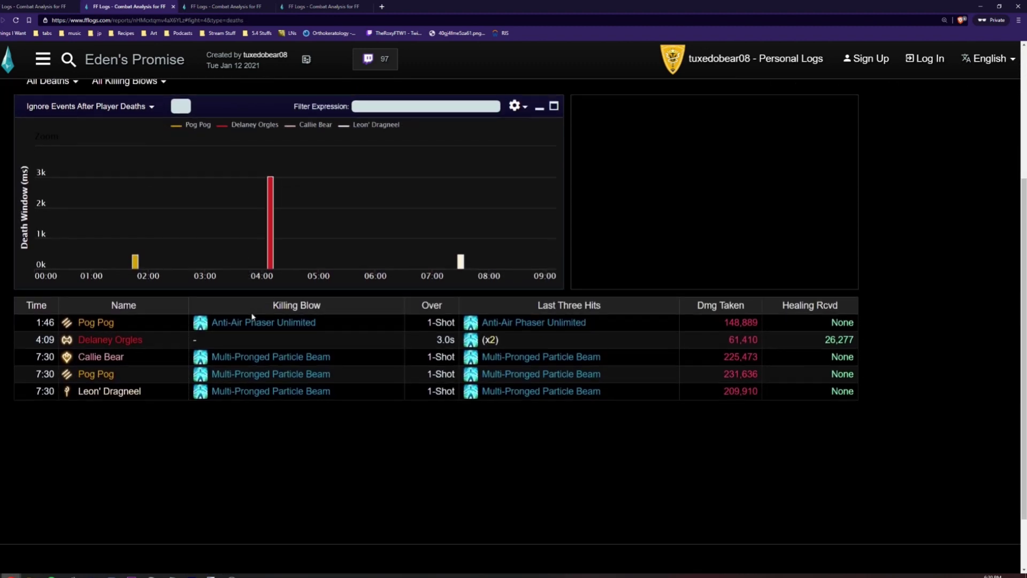
{"action": "left_click", "coordinate": [290, 325]}
{"action": "scroll", "coordinate": [290, 324], "scroll_direction": "down", "scroll_amount": 1}
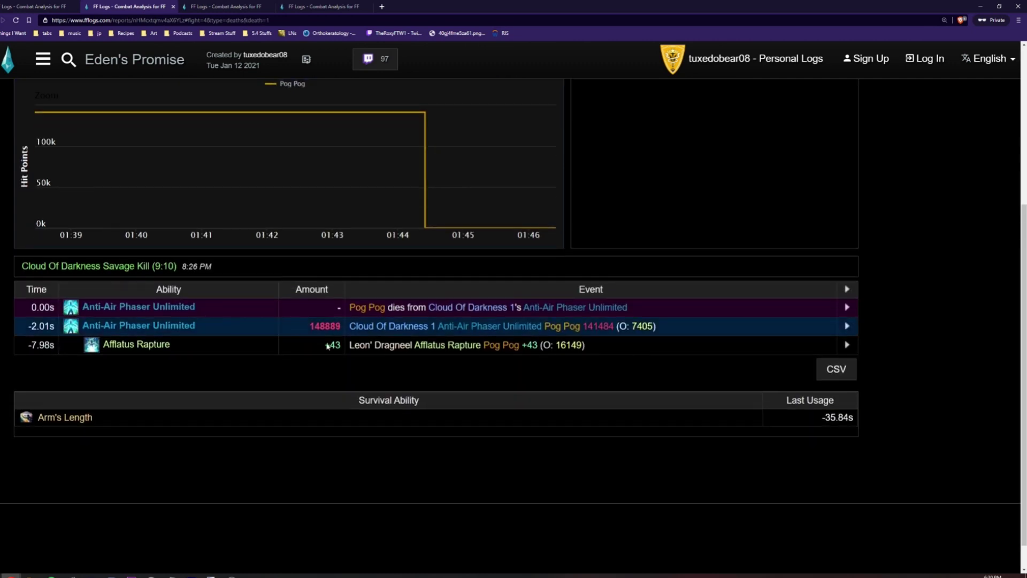